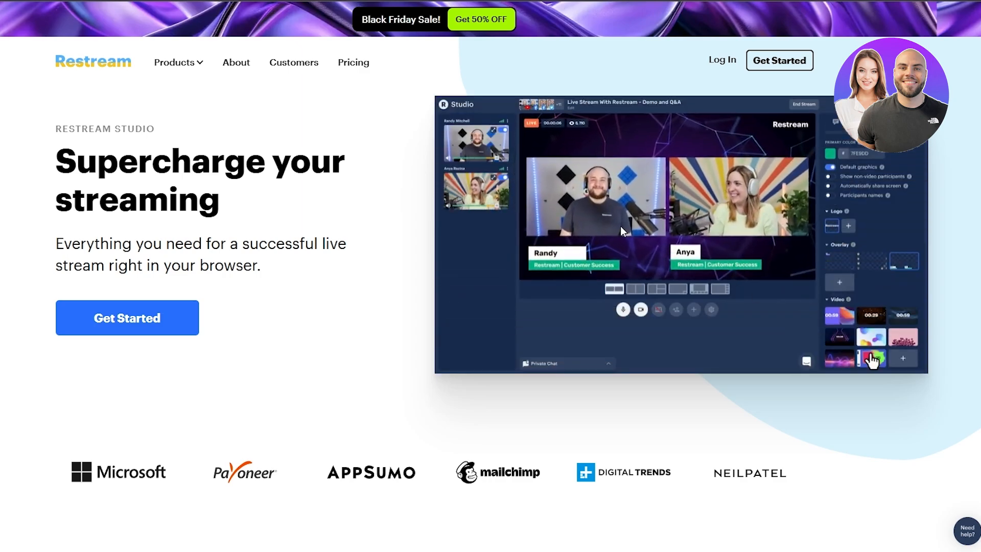
Sign up for a Restream account with Google and dismiss the plan selection.
scroll(329, 273, down, 7)
scroll(306, 272, down, 5)
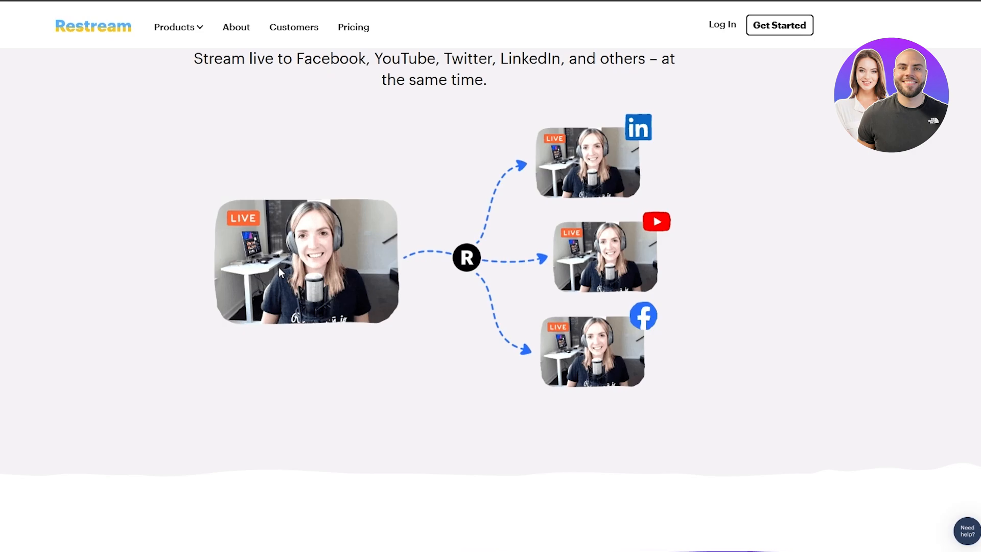
scroll(200, 274, down, 13)
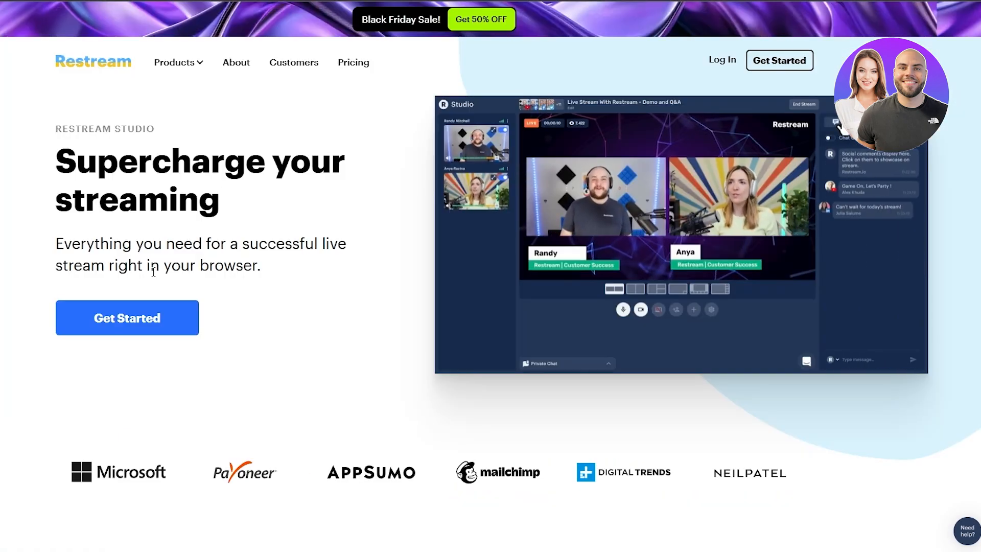
click(140, 332)
drag(419, 170, 553, 184)
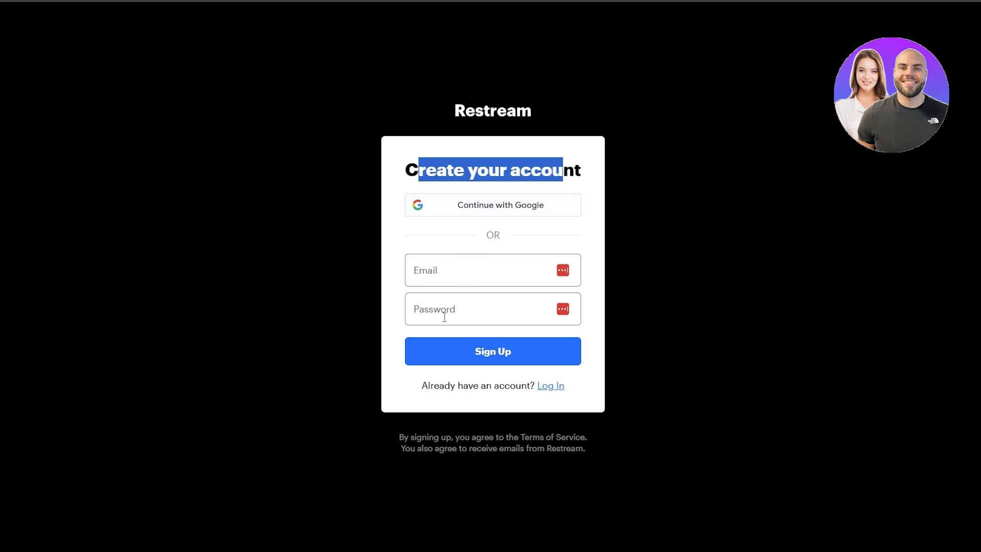
click(488, 209)
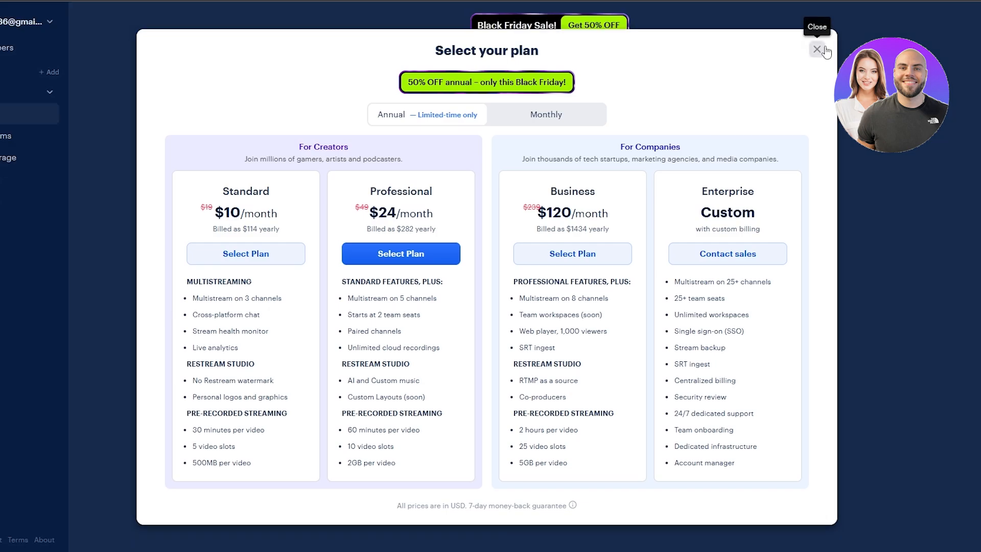
click(818, 49)
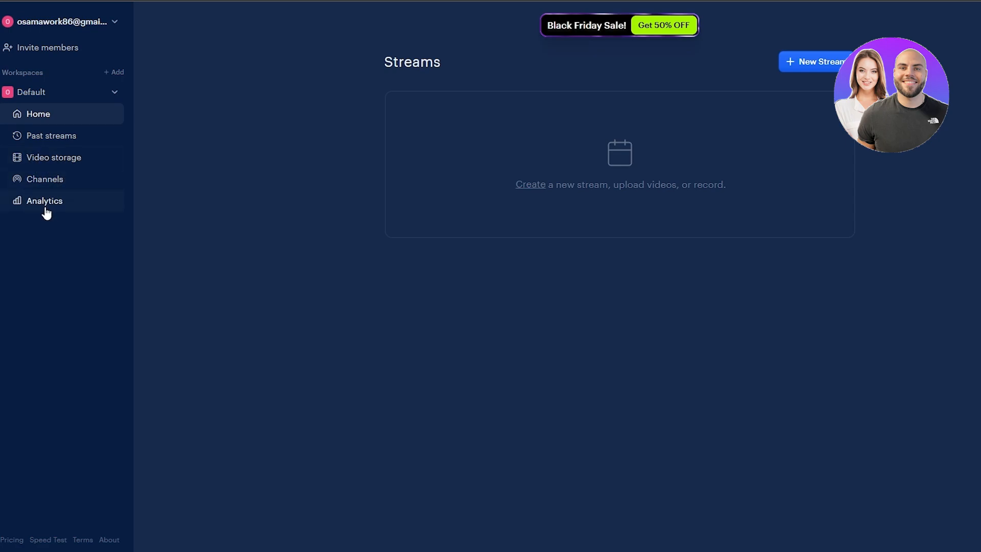
Review the streaming platforms that can be added as channels, then leave the platform list.
click(41, 181)
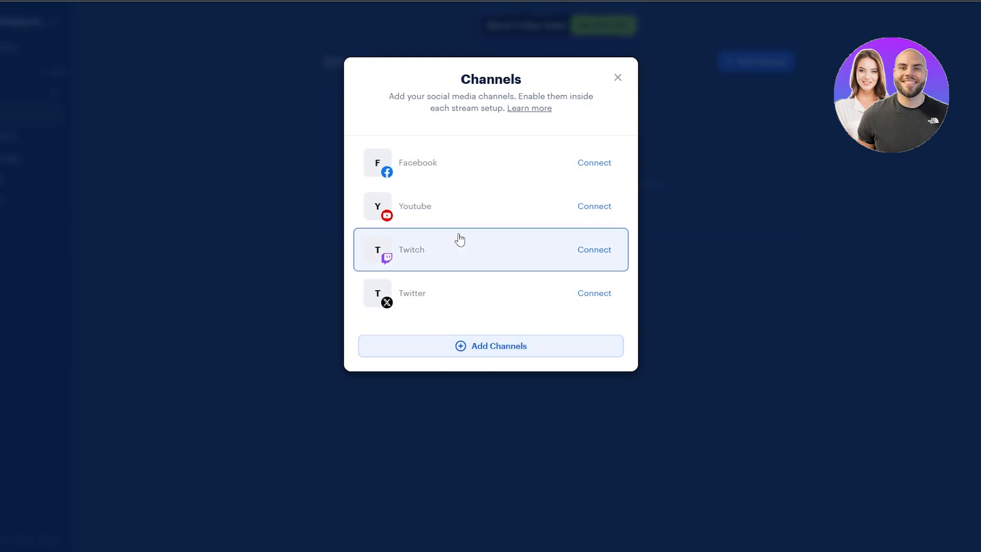
click(515, 346)
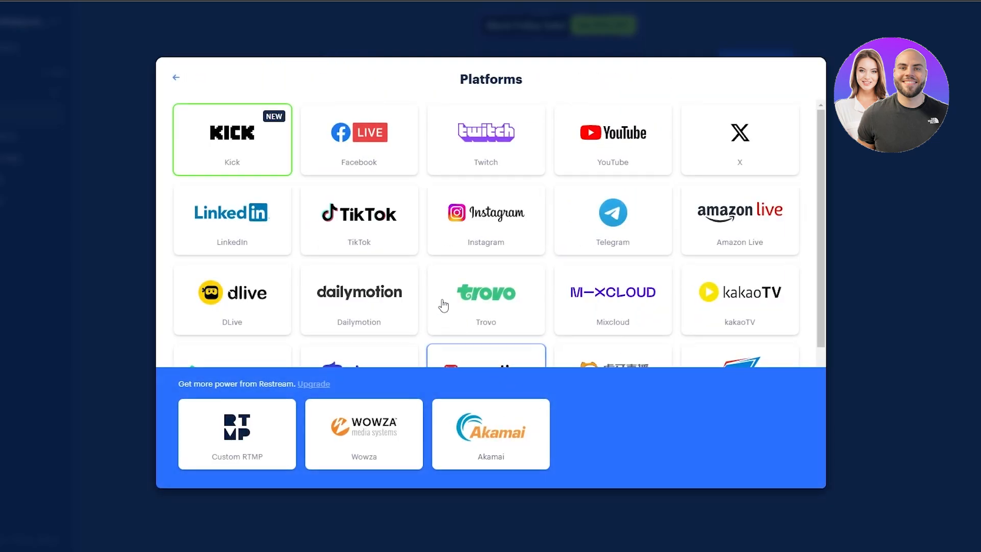
scroll(424, 196, down, 5)
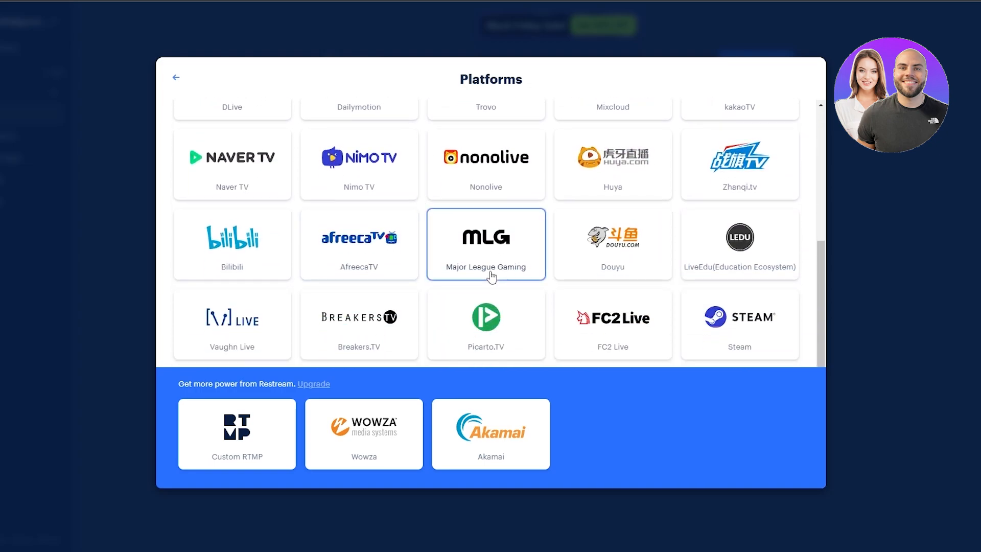
click(758, 352)
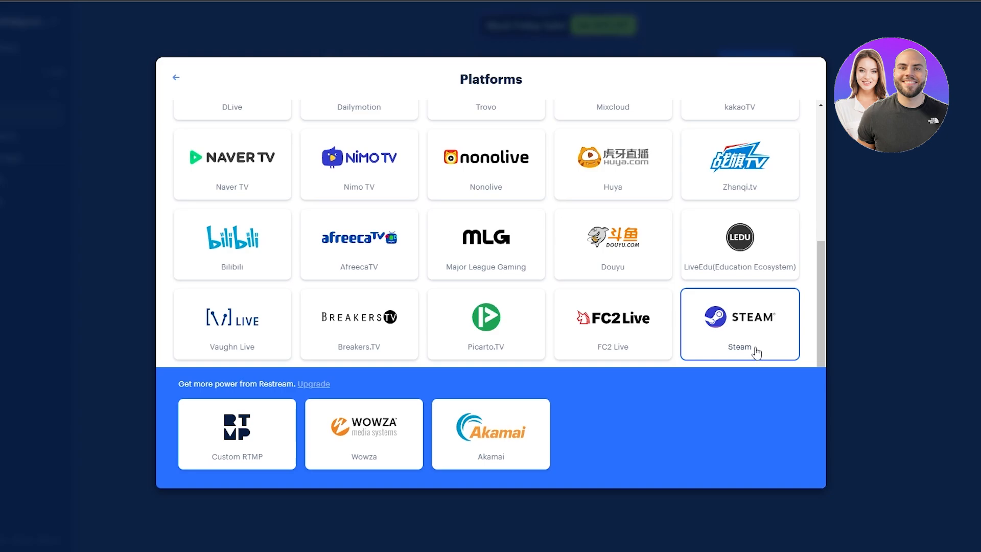
scroll(746, 340, up, 3)
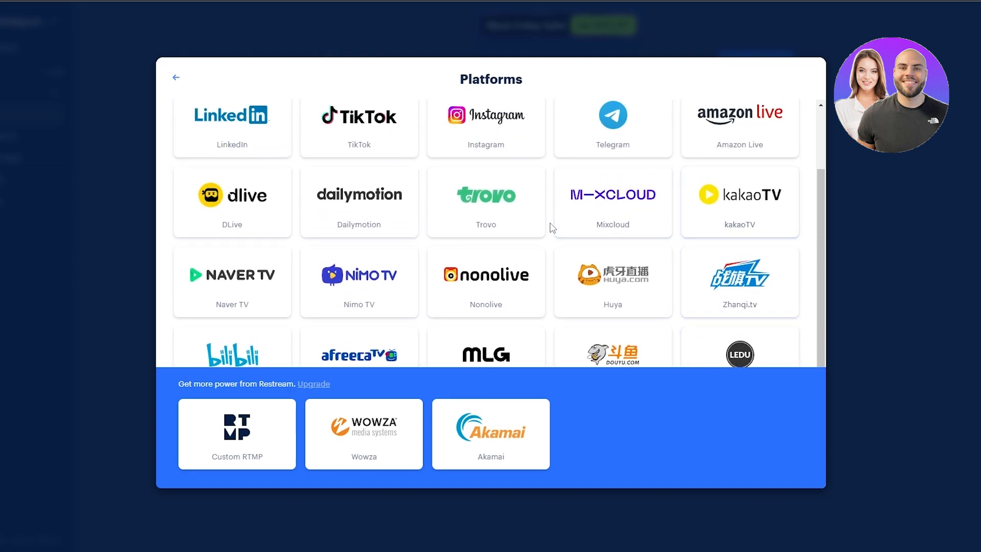
click(632, 310)
scroll(632, 309, down, 3)
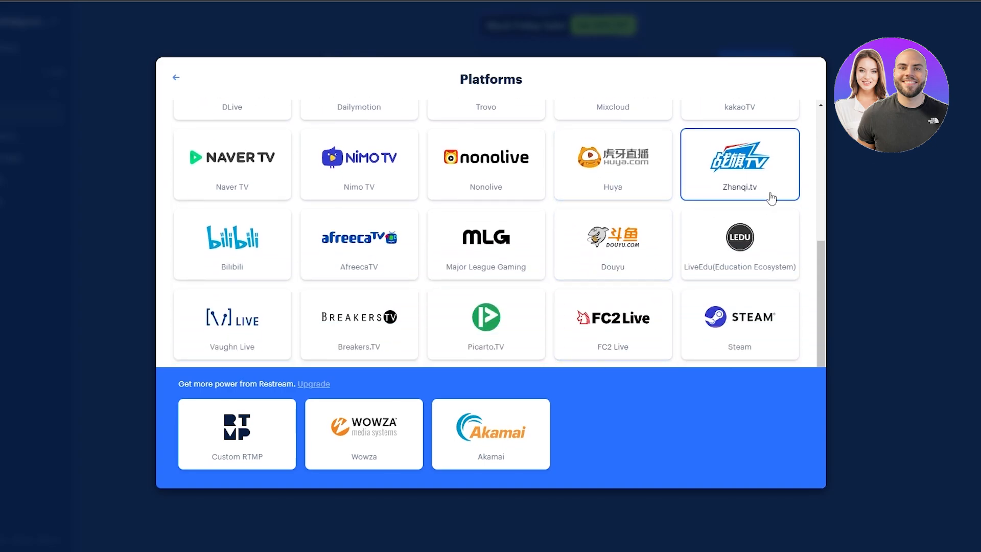
scroll(772, 195, up, 5)
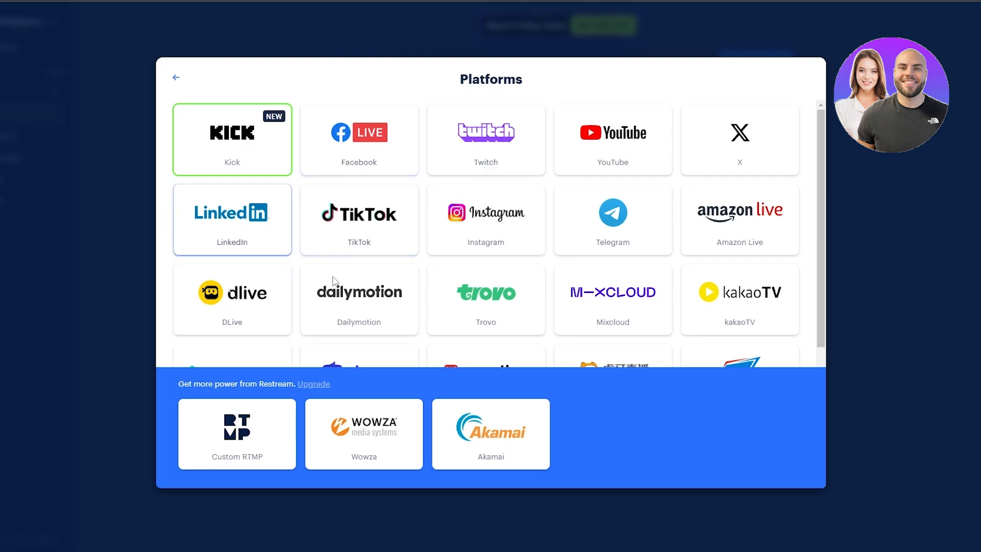
click(949, 313)
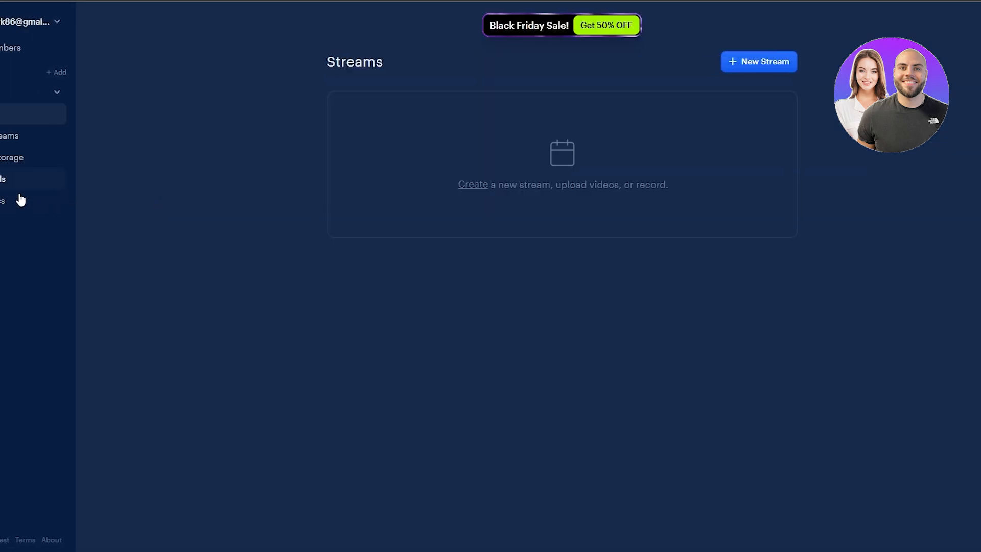
Connect YouTube as a channel by signing in with the Google account and allowing Restream to manage the YouTube account.
click(55, 189)
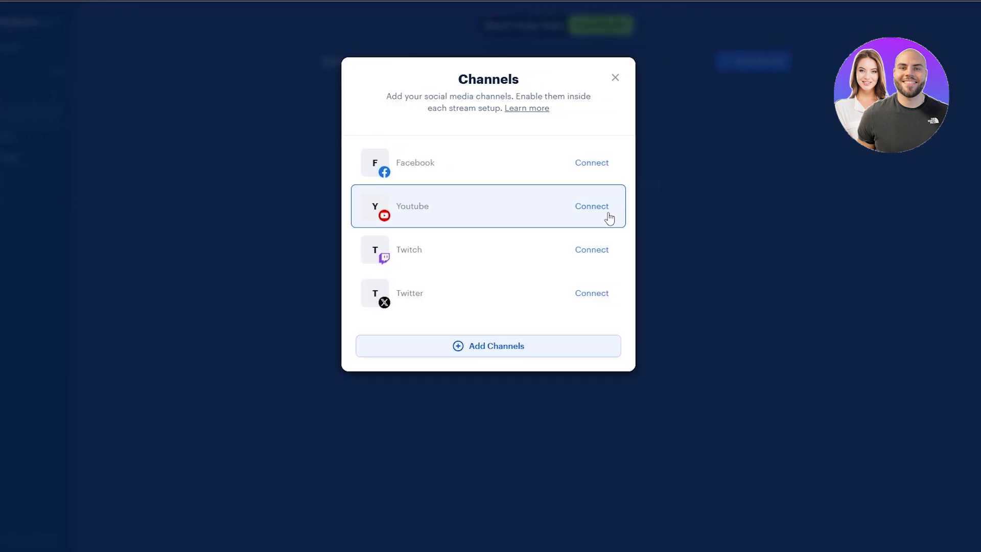
click(590, 209)
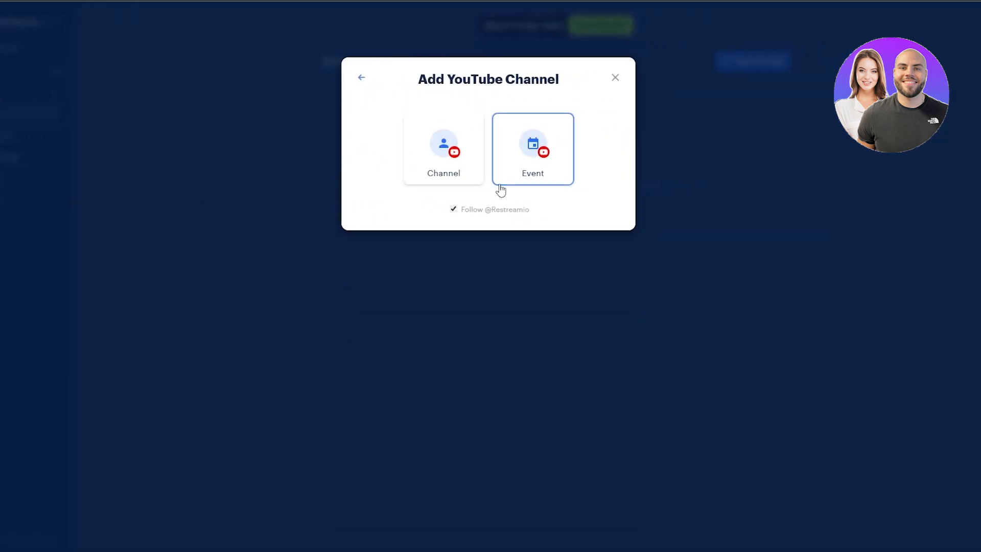
click(497, 177)
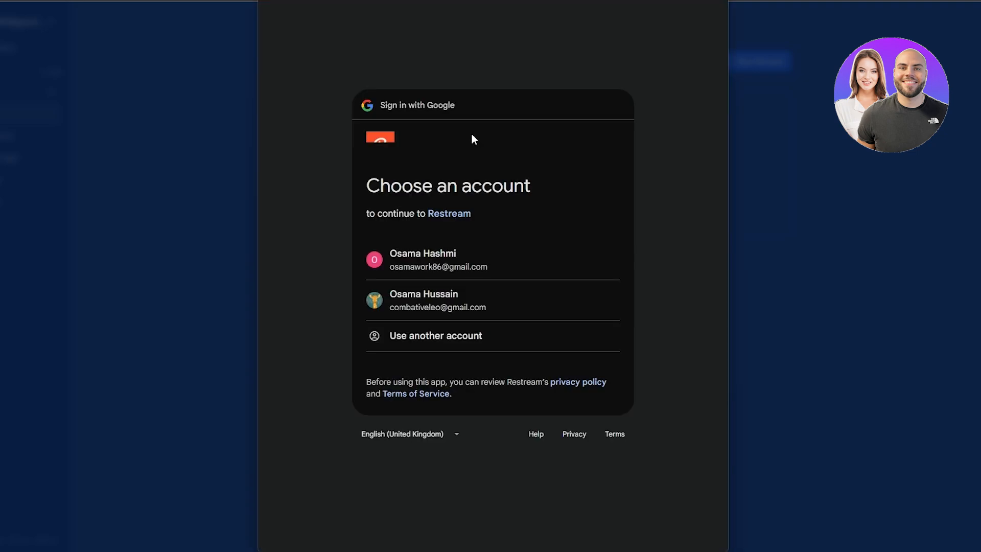
click(399, 256)
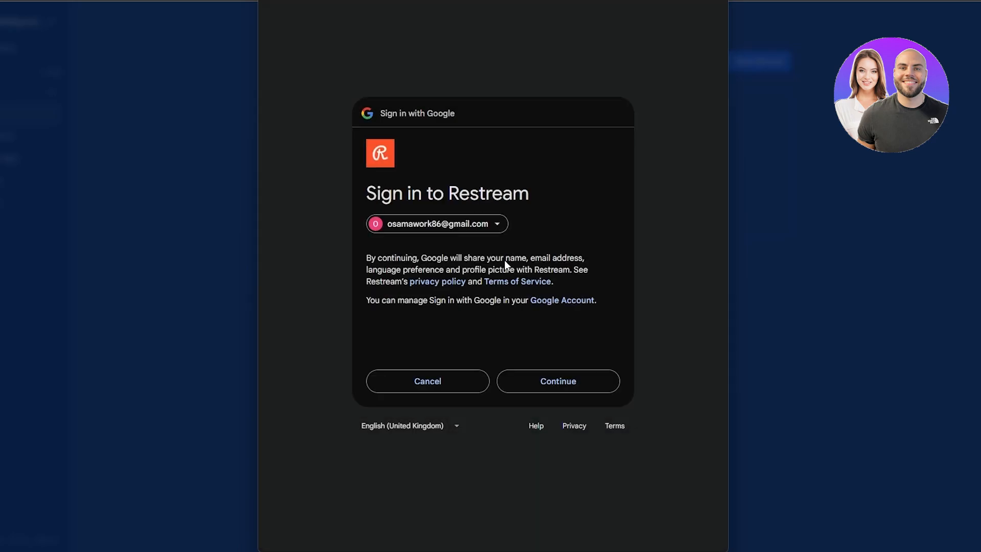
click(596, 382)
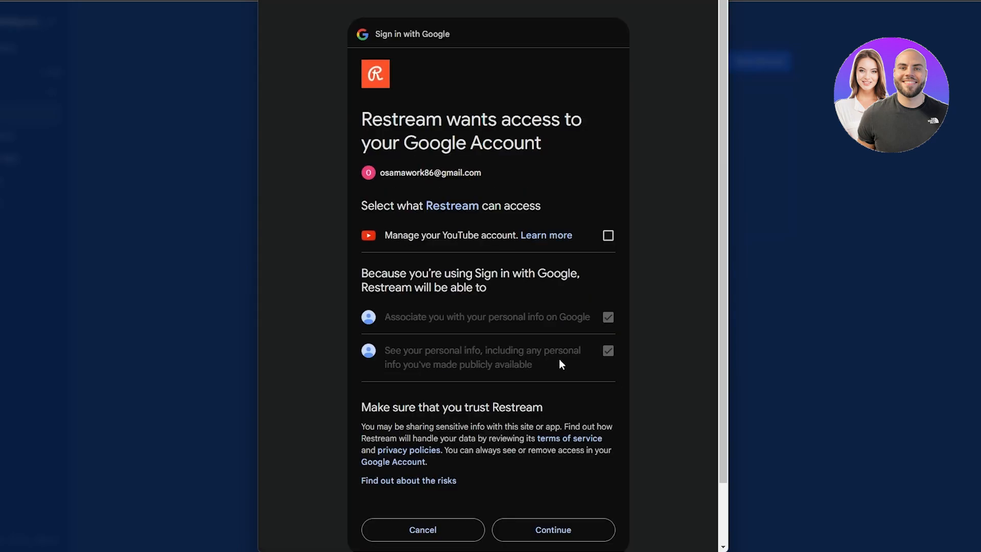
scroll(552, 317, down, 2)
click(607, 167)
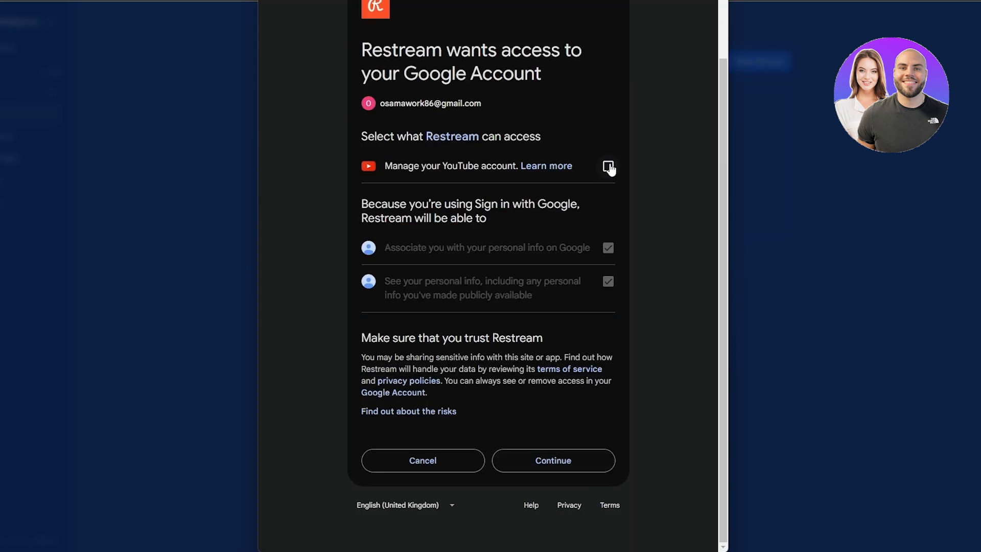
click(548, 466)
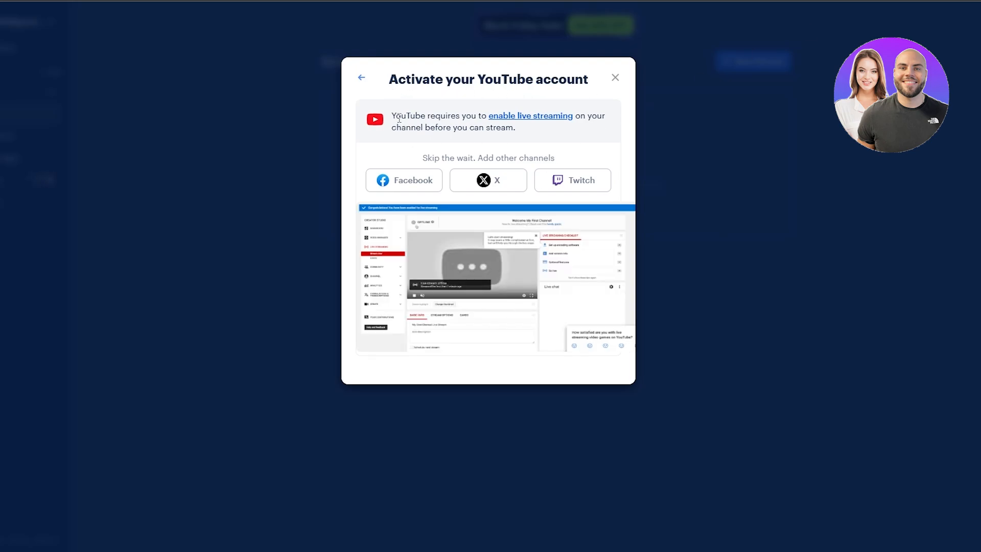
Read the YouTube activation requirement, switch to YouTube, go to live streaming and request access to streaming.
drag(399, 118, 479, 117)
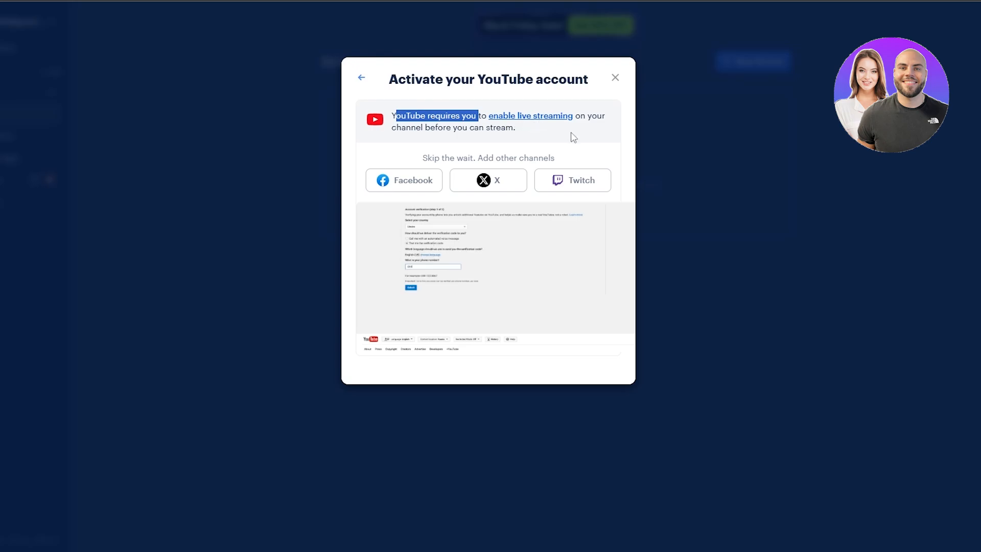
drag(421, 128, 517, 142)
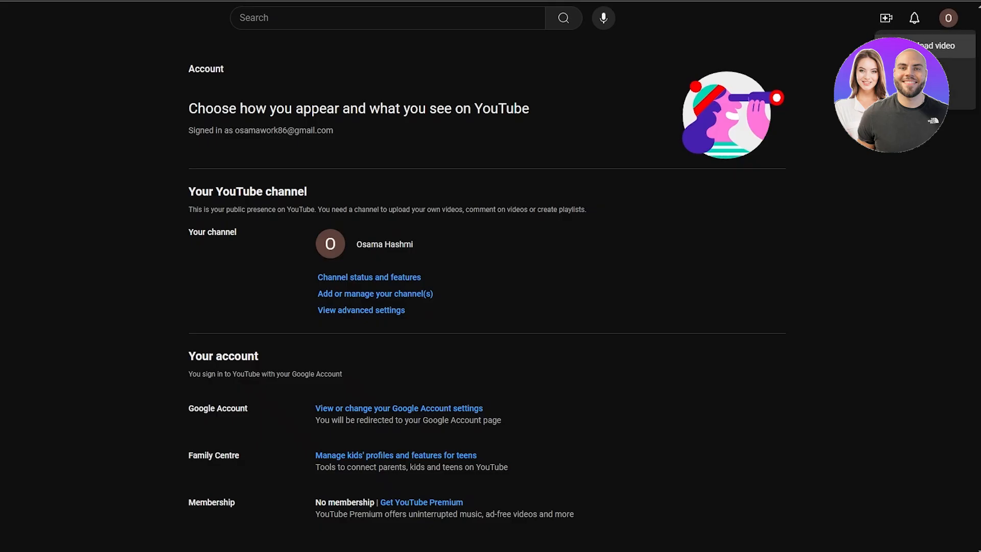
click(928, 70)
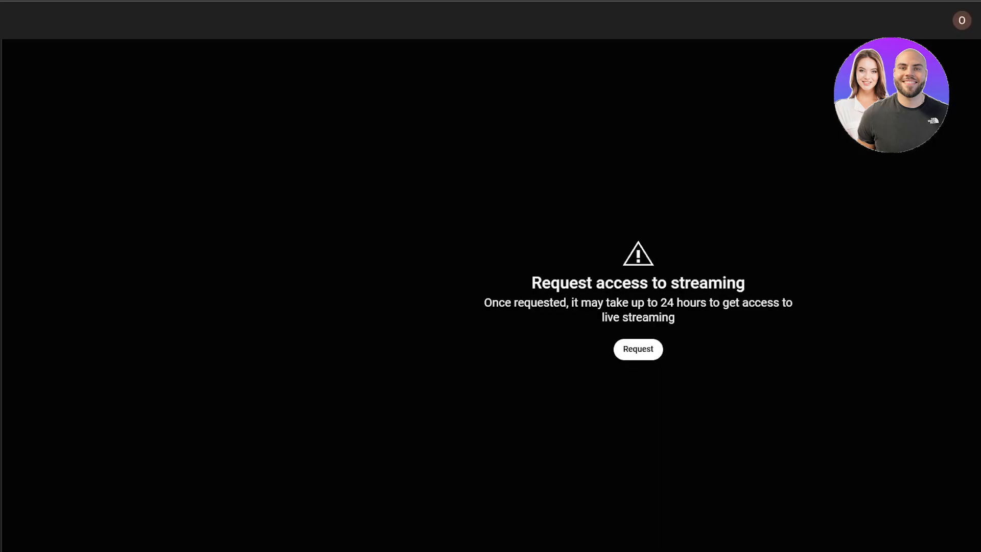
click(639, 352)
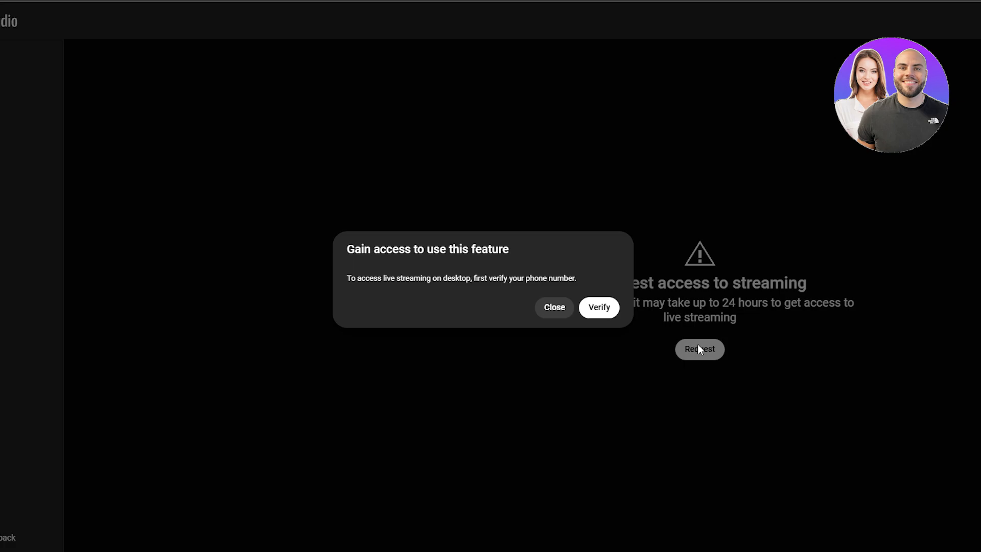
Start phone verification for live streaming access and view the country choices.
drag(391, 249, 545, 251)
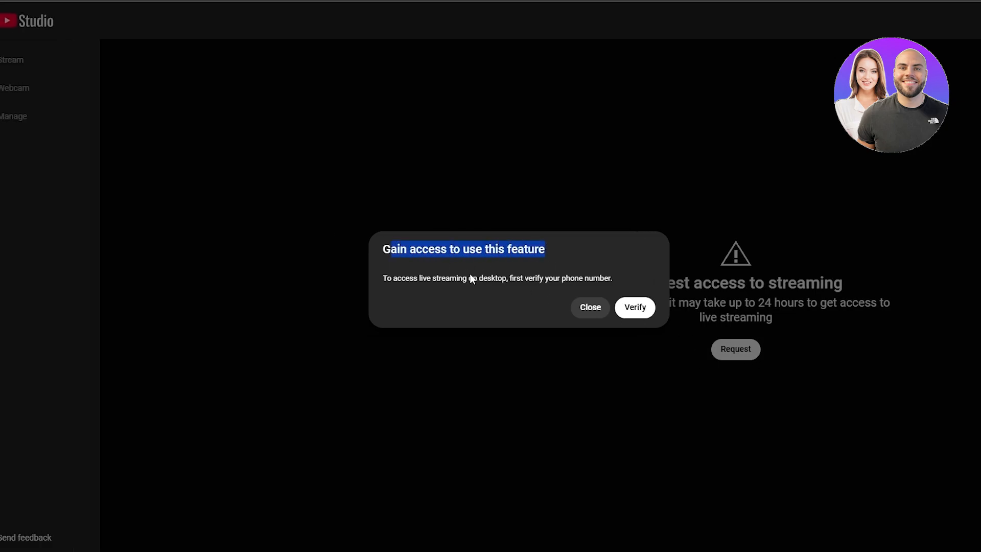
drag(409, 279, 635, 307)
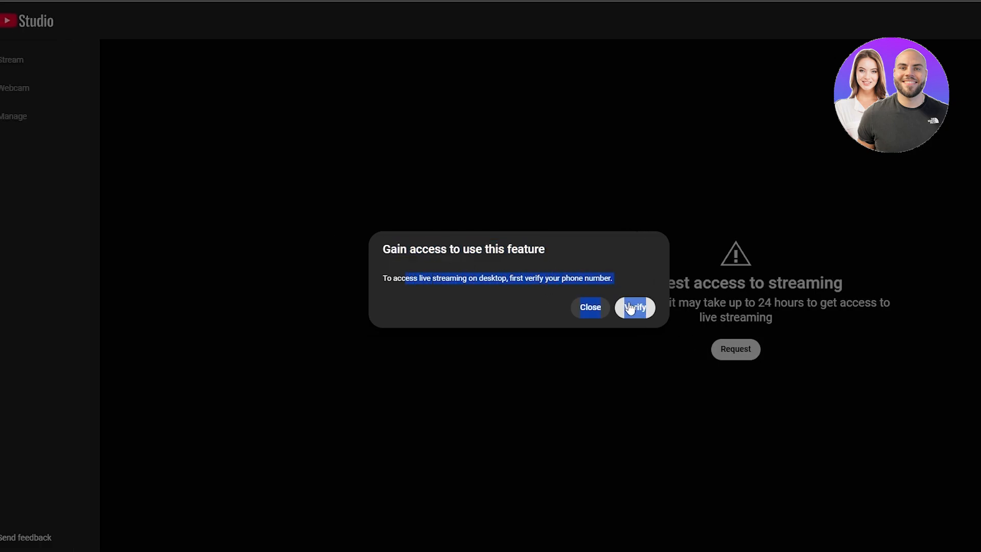
click(635, 308)
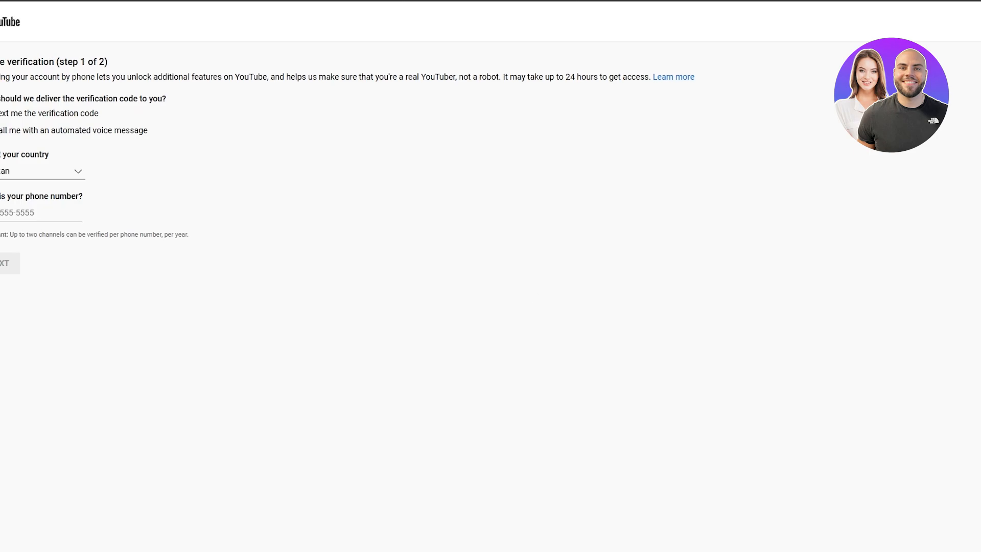
click(77, 177)
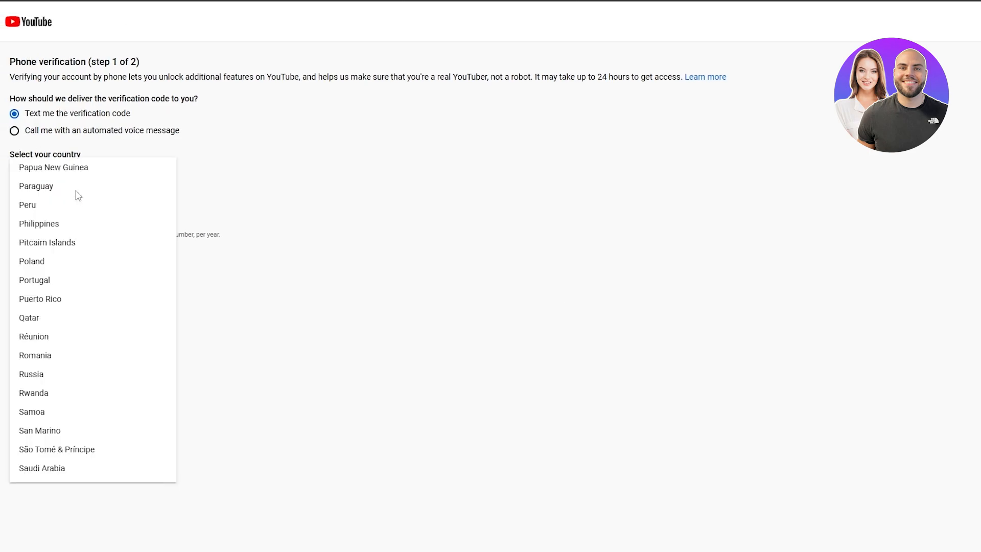
click(353, 162)
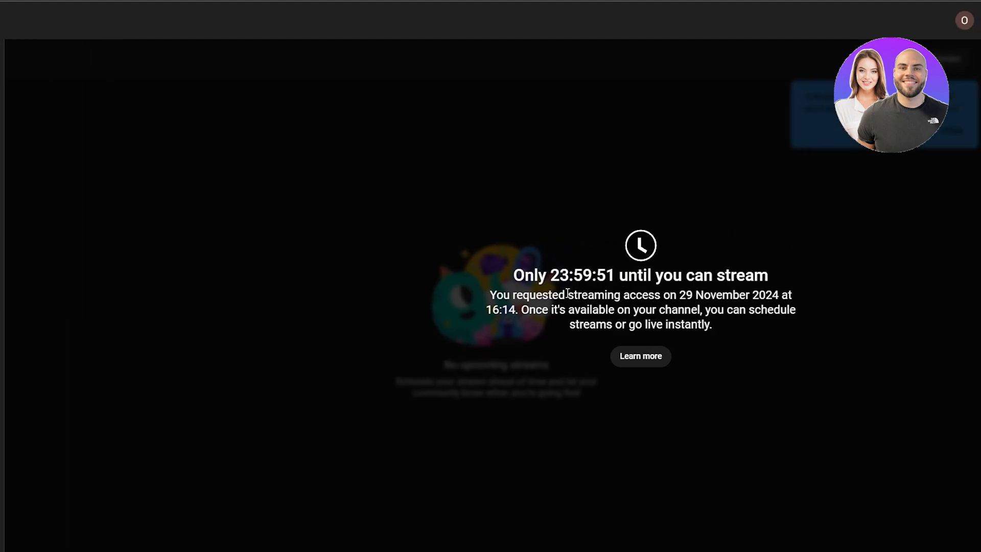
Read YouTube's notice on the waiting time and availability of streaming access.
drag(489, 297, 777, 323)
click(777, 319)
drag(558, 274, 587, 277)
click(667, 297)
drag(552, 275, 613, 276)
click(545, 304)
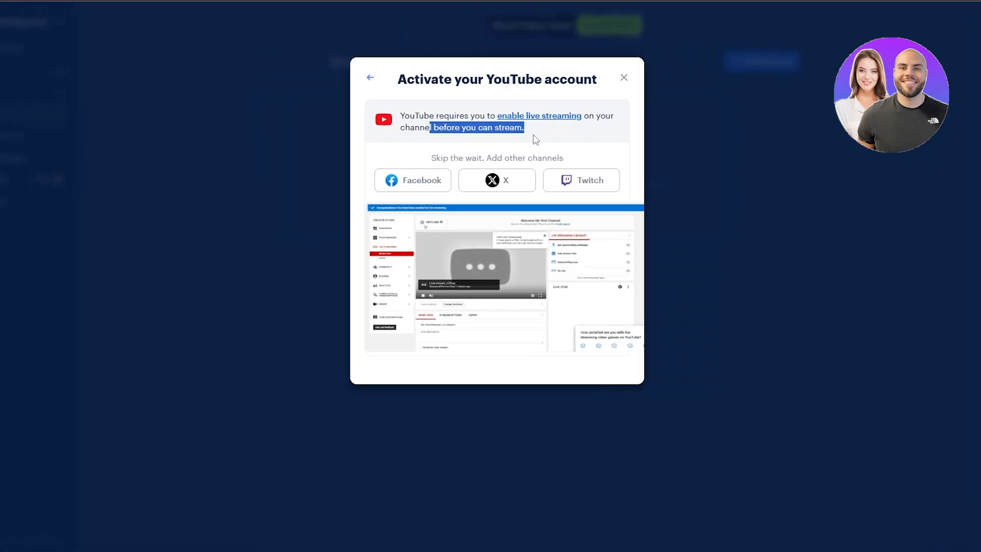
Return to Restream, leave the YouTube activation notice and check the connected YouTube channel in the channel list.
click(535, 140)
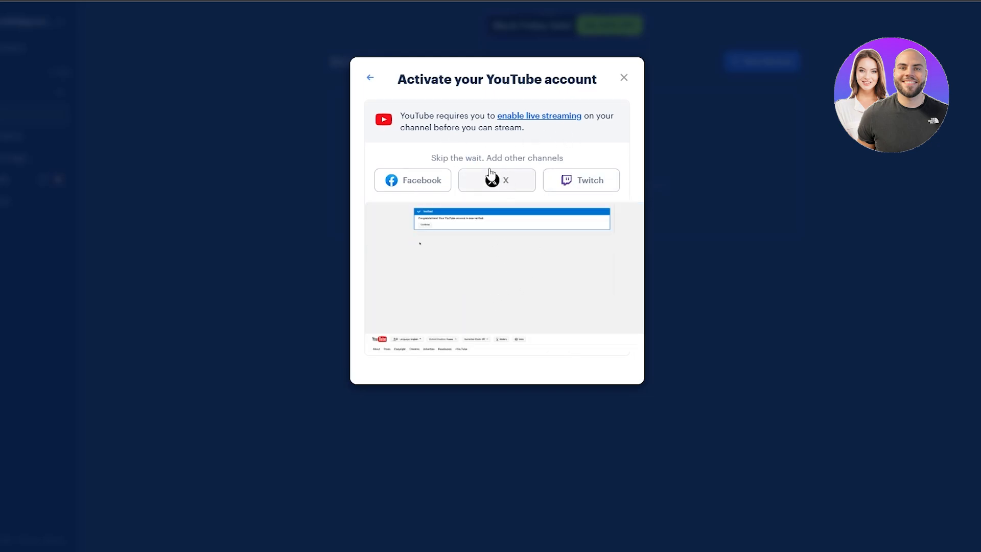
drag(450, 156, 561, 158)
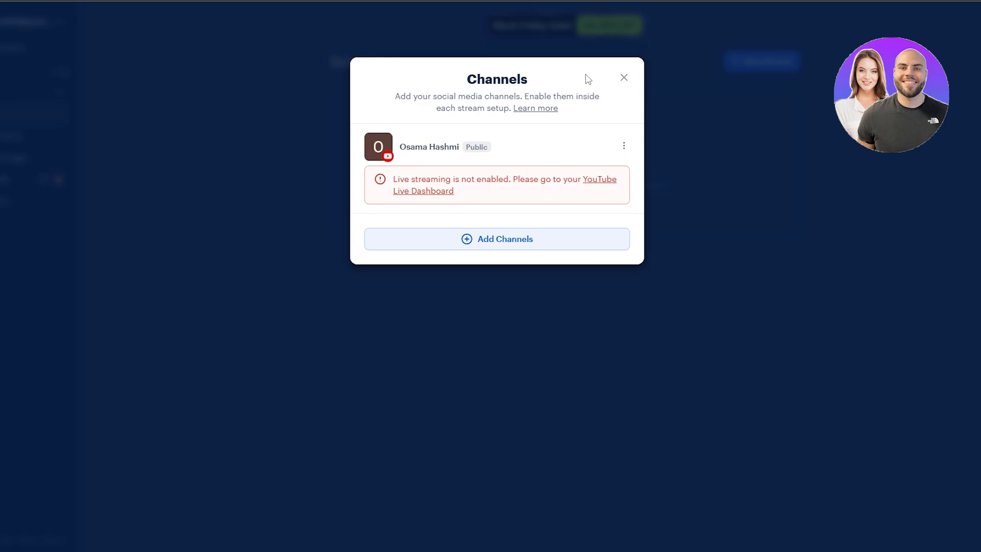
click(631, 78)
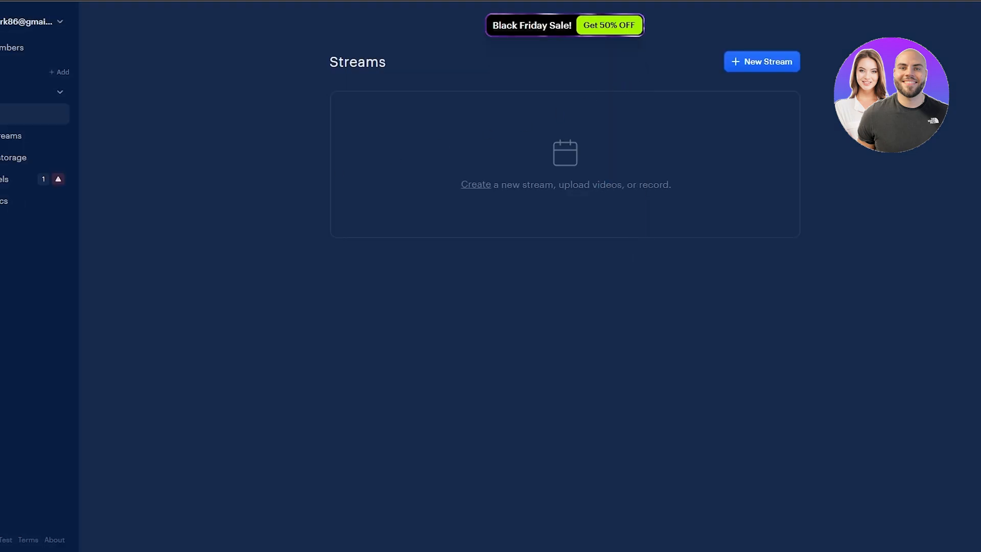
click(65, 185)
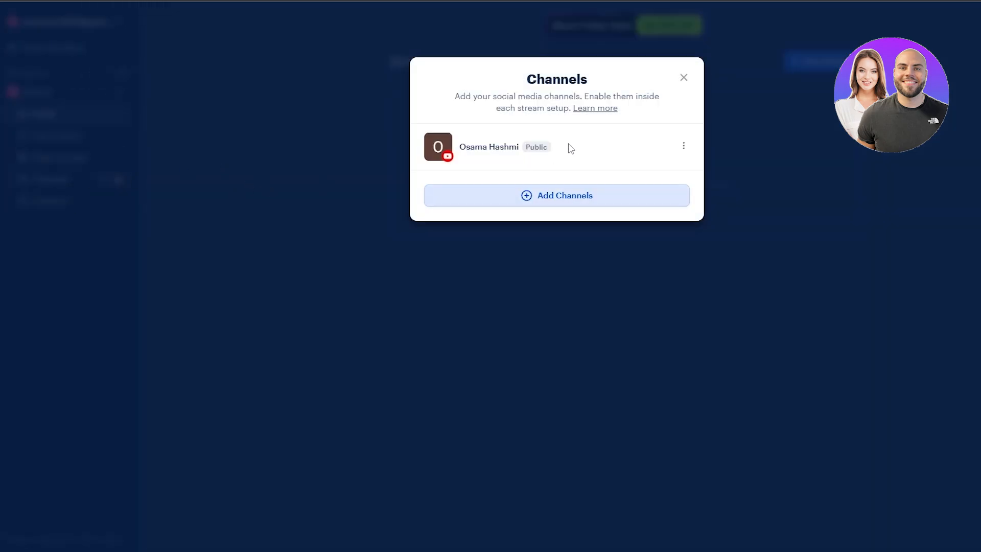
click(293, 214)
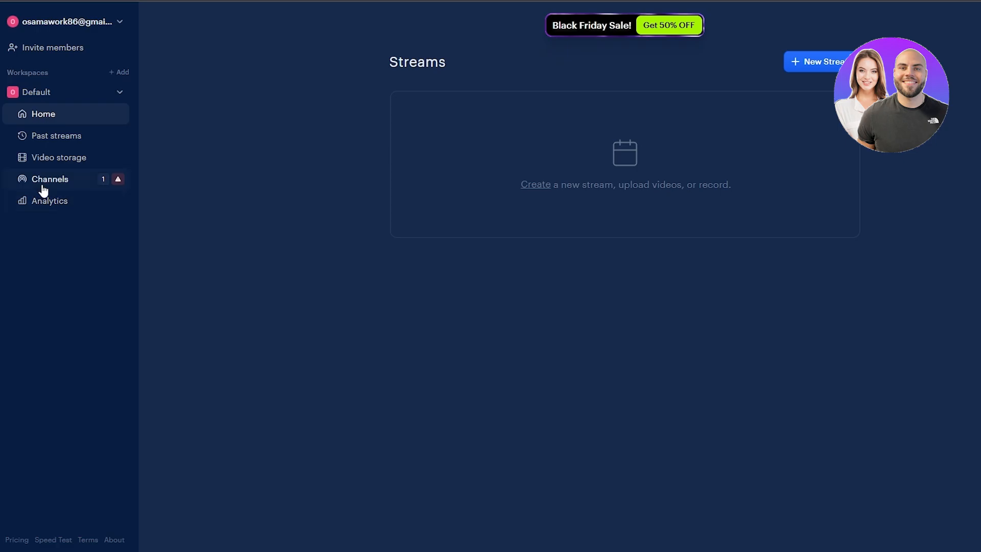
Open the channel list, choose TikTok as a platform to add and review its username, RTMP URL and stream key fields.
click(42, 189)
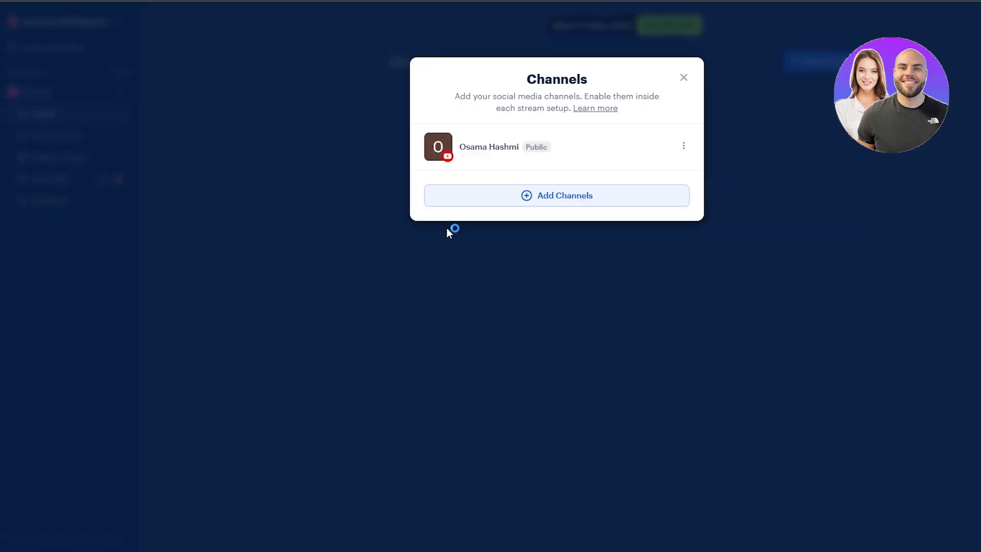
click(539, 203)
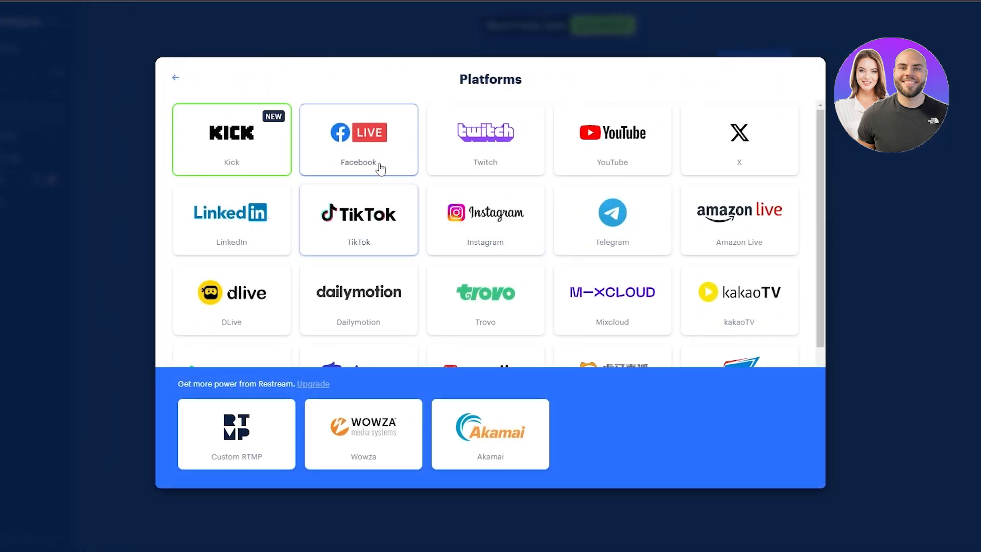
scroll(782, 248, down, 1)
click(359, 174)
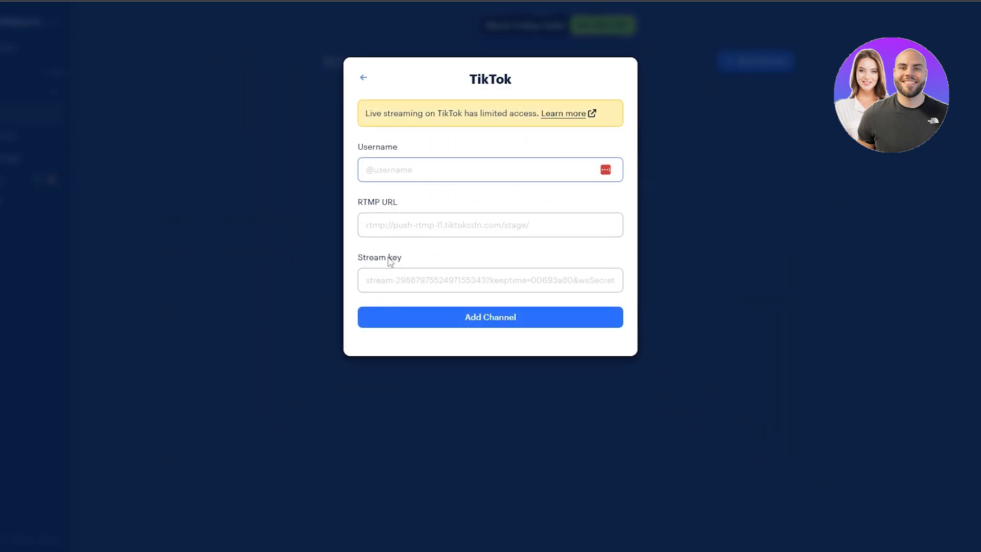
drag(359, 147, 399, 148)
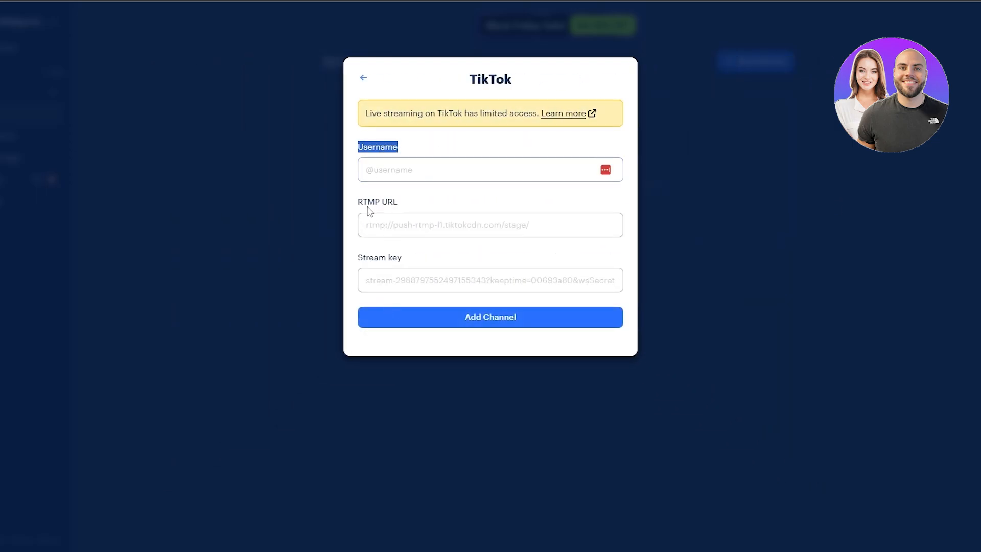
drag(364, 203, 412, 201)
drag(379, 258, 403, 260)
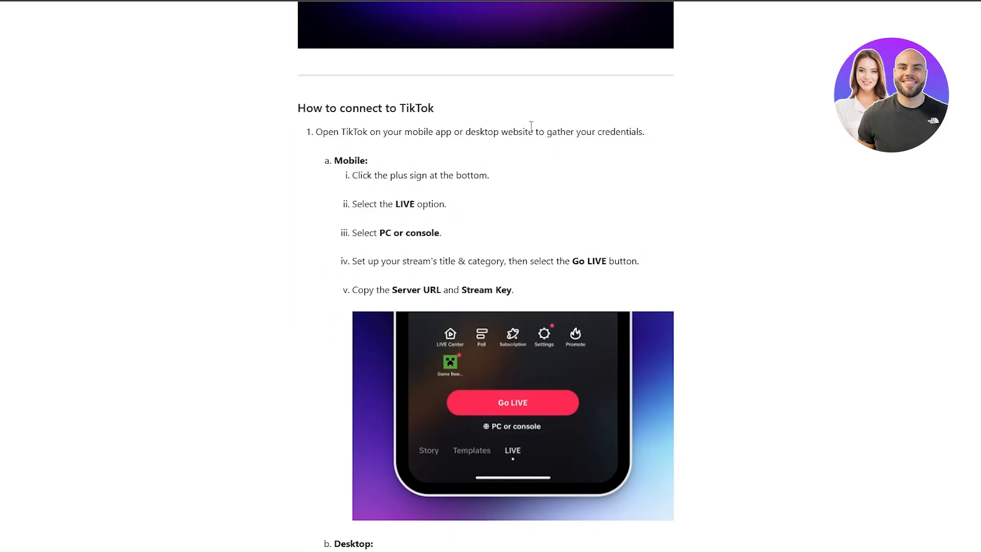
Read the Restream help article on getting TikTok's server URL and stream key through mobile or desktop.
scroll(327, 376, up, 3)
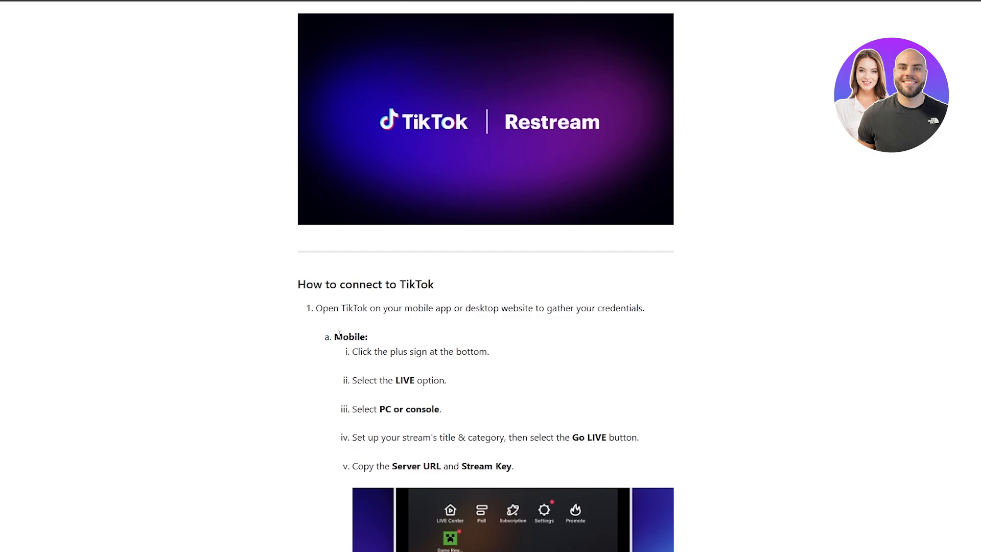
drag(335, 338, 495, 363)
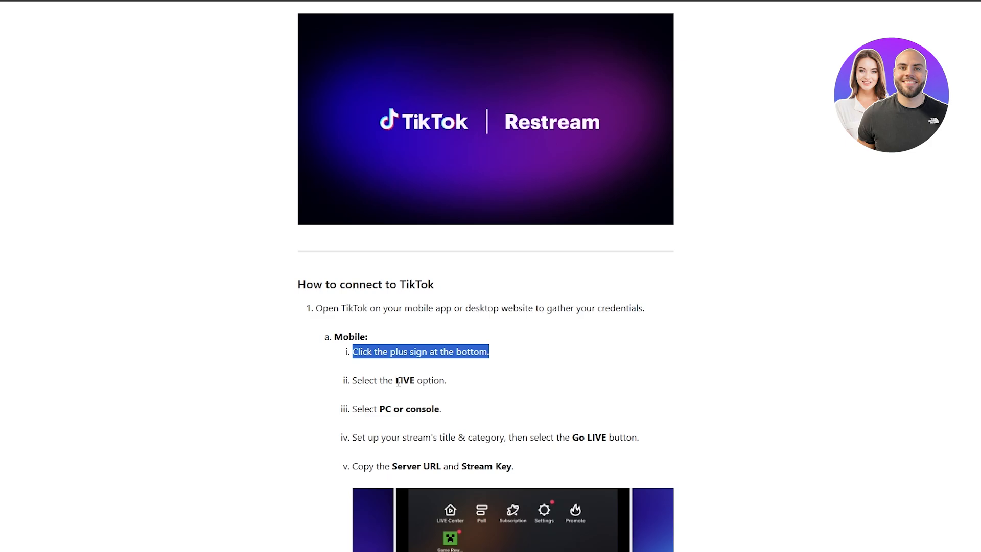
drag(397, 380, 417, 380)
scroll(433, 386, down, 2)
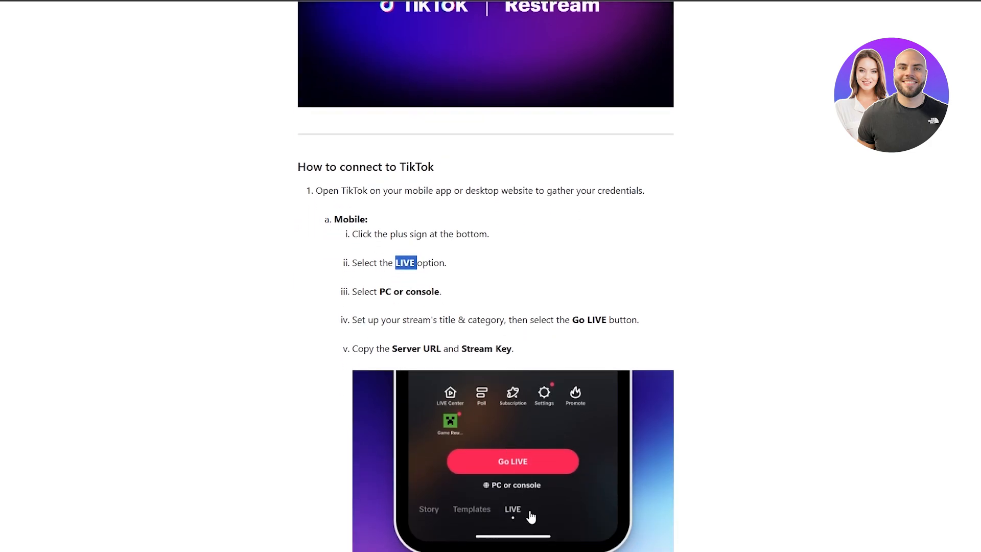
scroll(559, 342, down, 5)
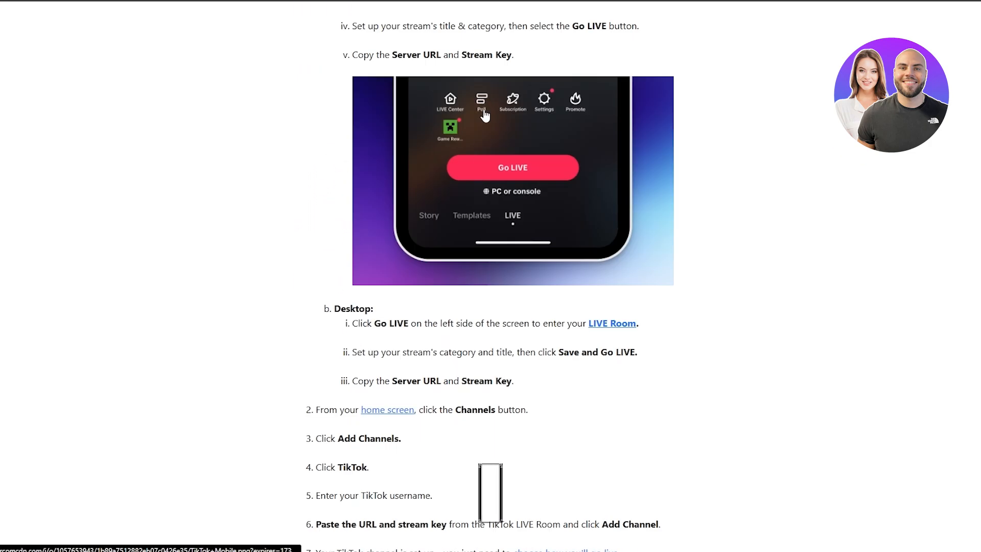
scroll(428, 102, up, 1)
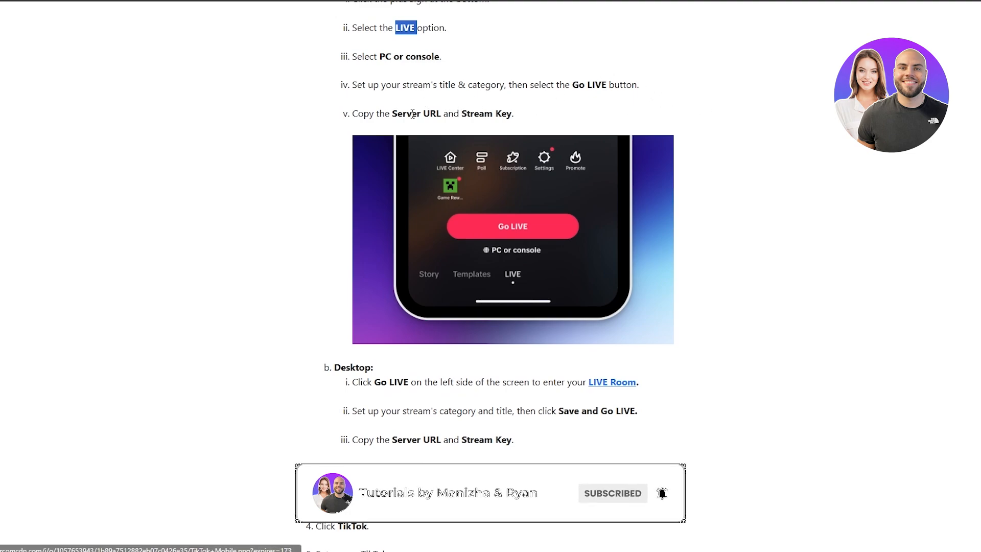
drag(412, 114, 511, 118)
click(475, 125)
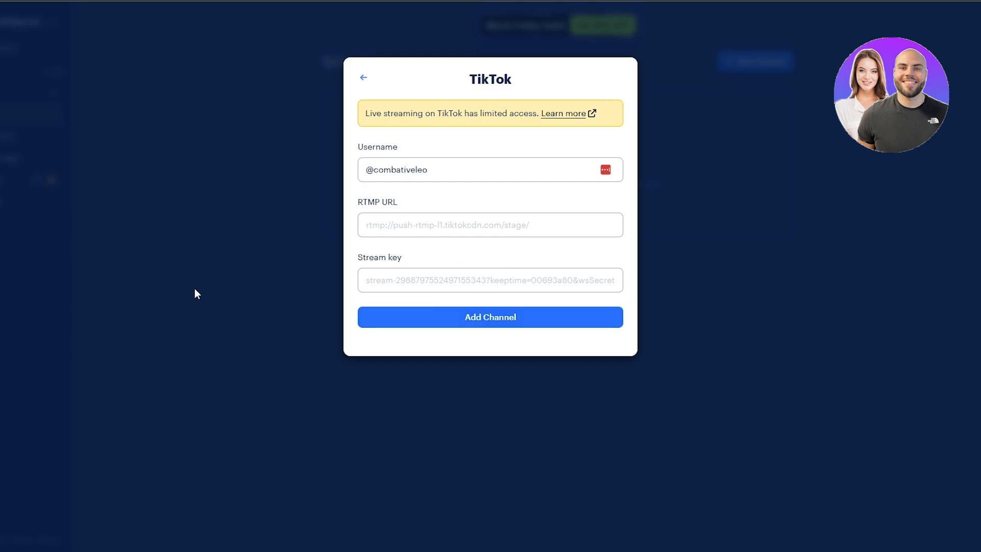
Leave the TikTok form without adding the channel and look through the full list of platforms available to connect.
click(194, 290)
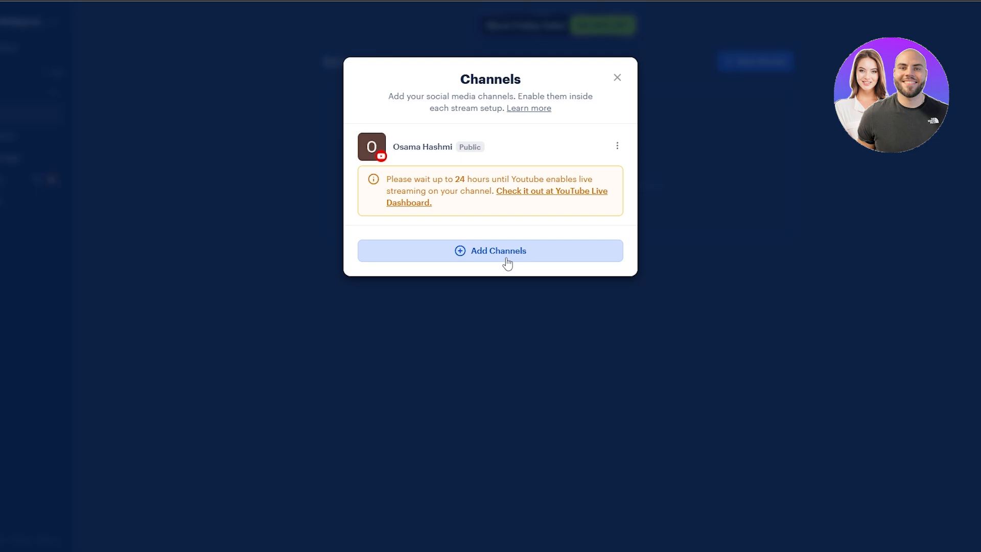
click(504, 258)
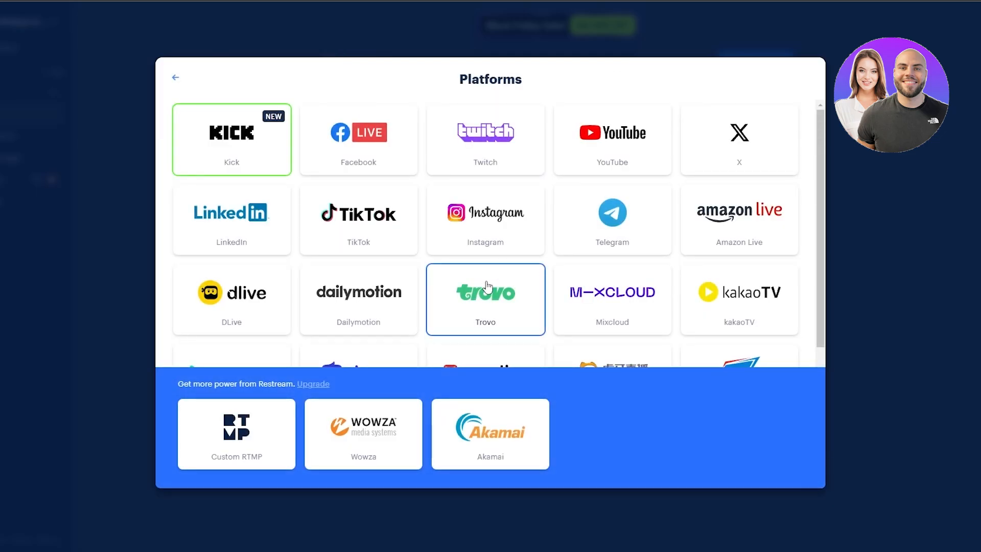
scroll(454, 221, down, 4)
scroll(456, 222, up, 1)
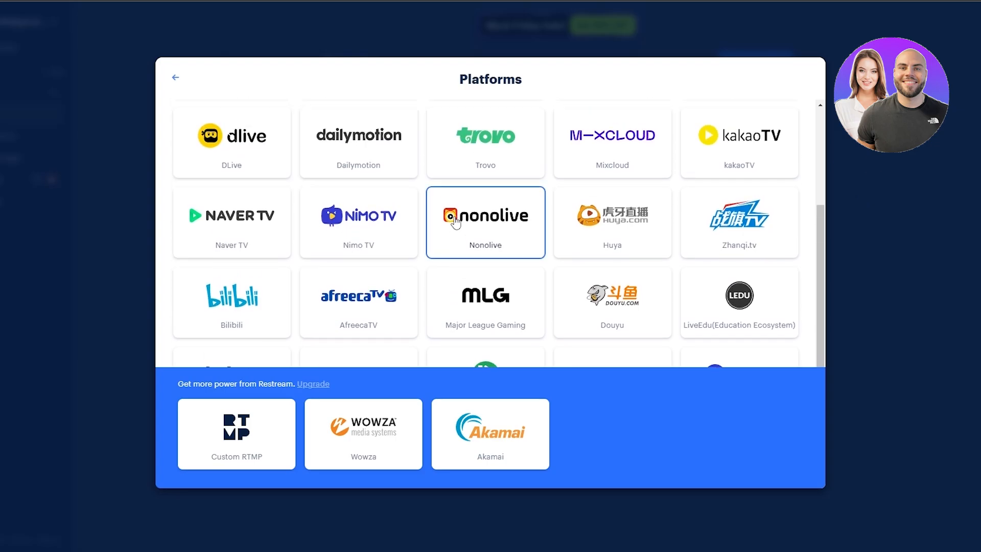
scroll(455, 222, down, 1)
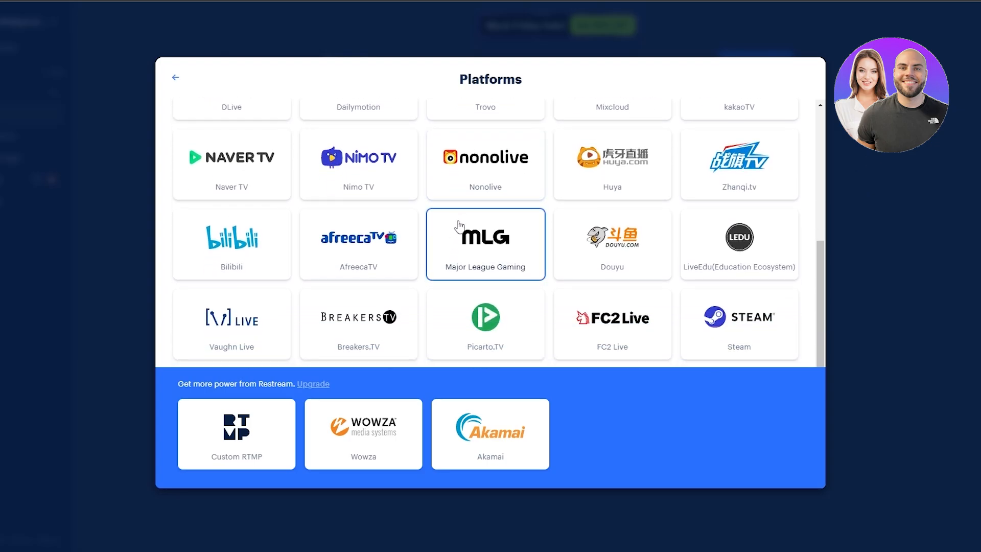
scroll(458, 225, up, 4)
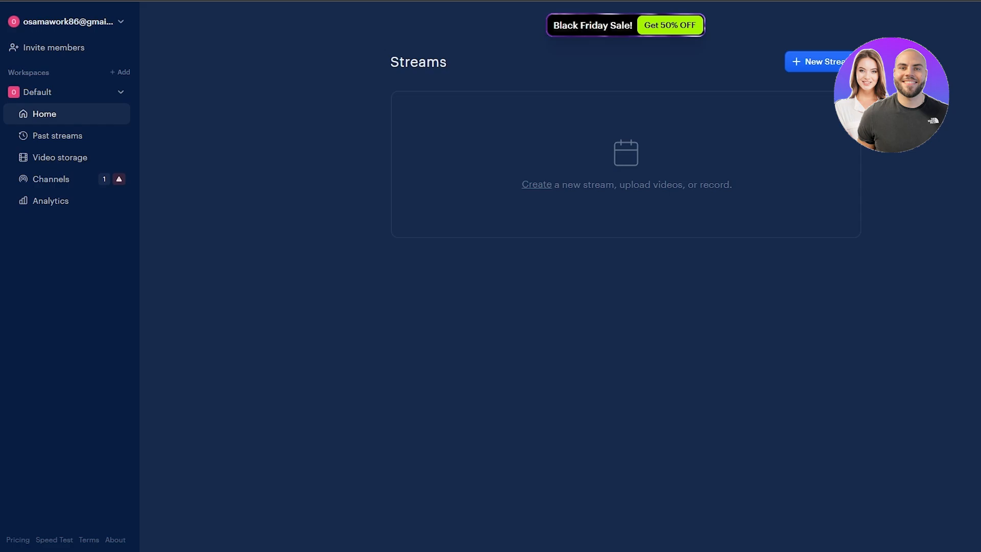
Create a new stream with Restream Studio, allow camera and microphone access and enter the studio.
click(831, 62)
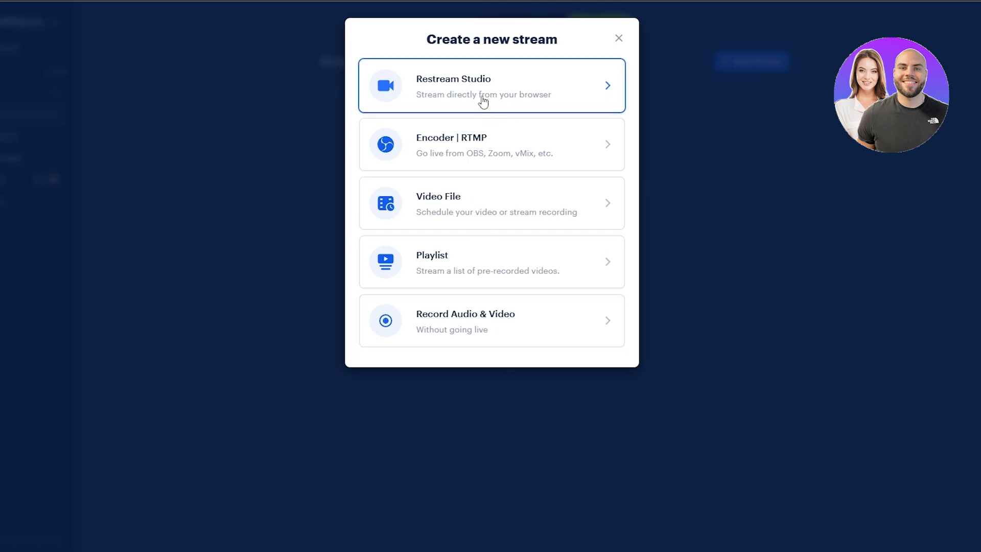
click(441, 117)
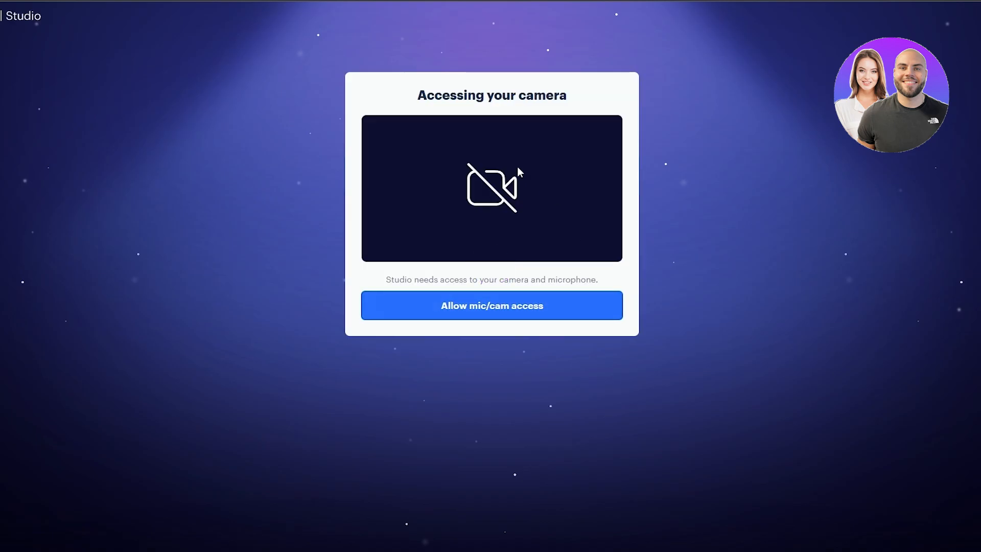
click(442, 313)
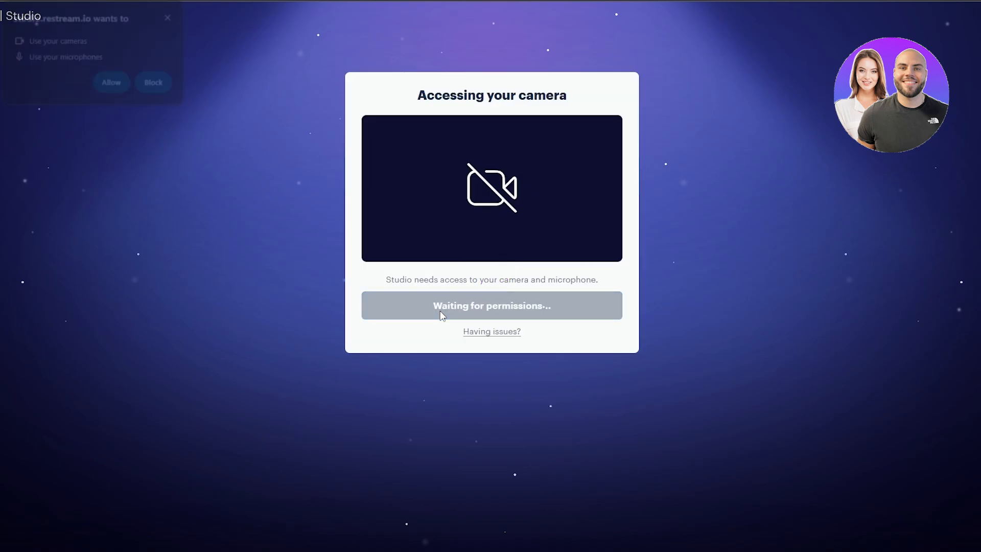
click(106, 77)
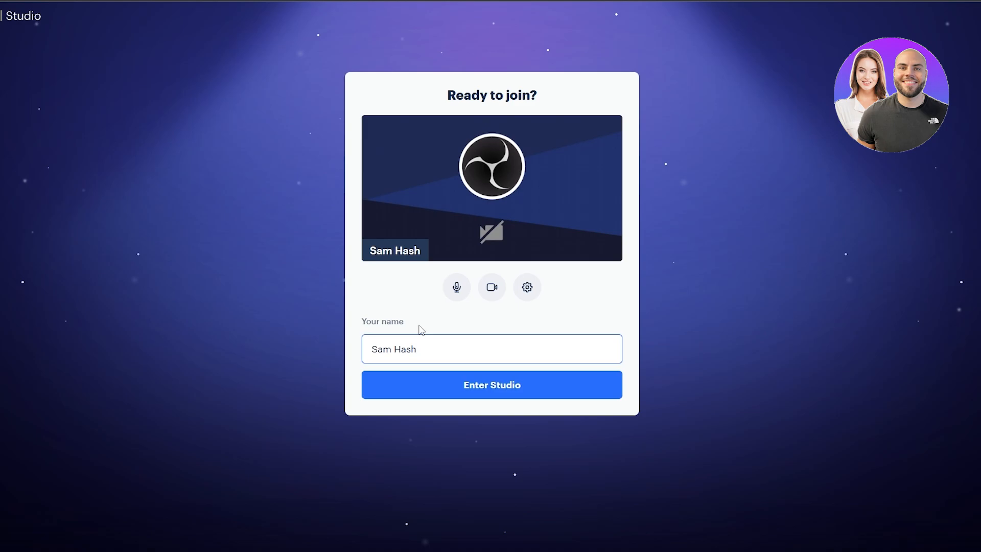
click(499, 387)
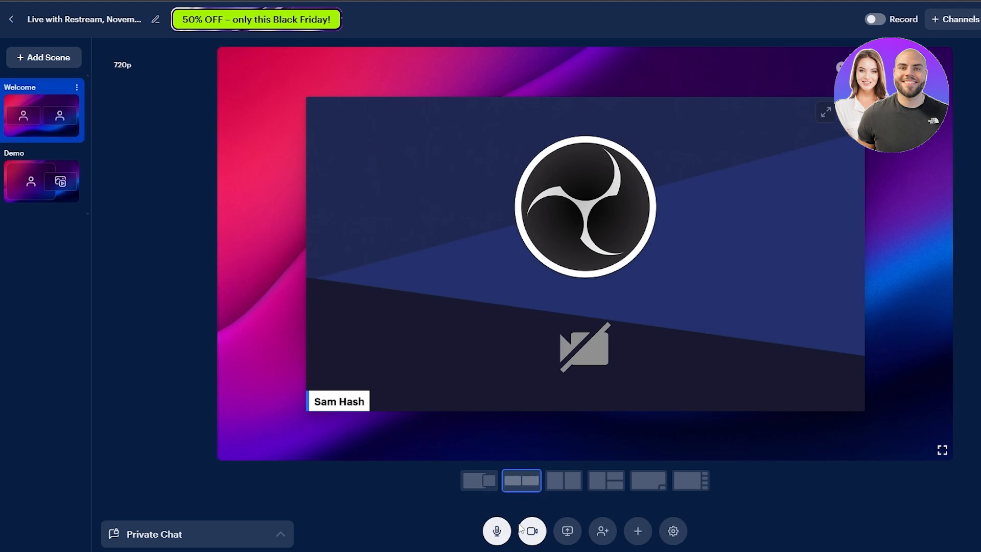
Try the Showtime, corner-inset and equal side-by-side participant layouts on the Welcome scene.
click(492, 483)
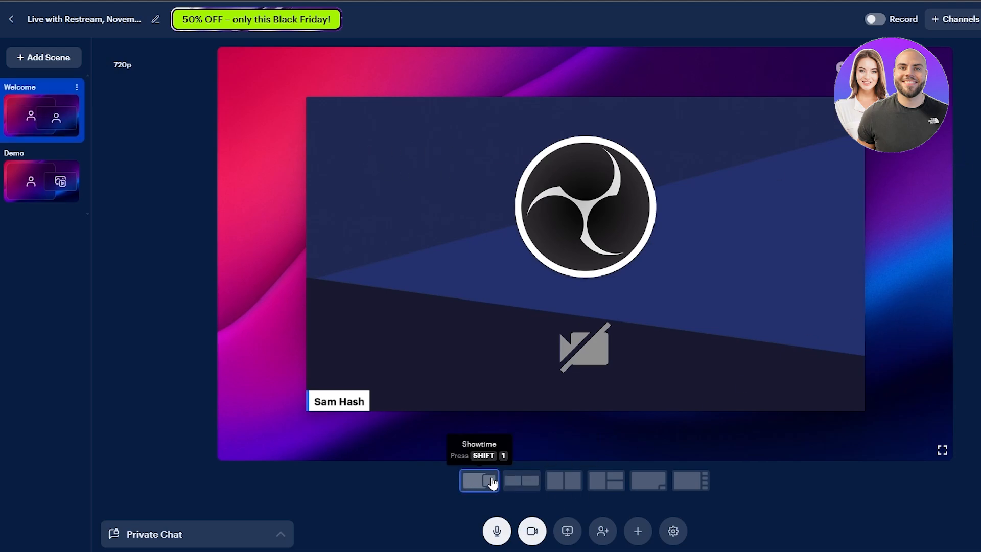
click(645, 490)
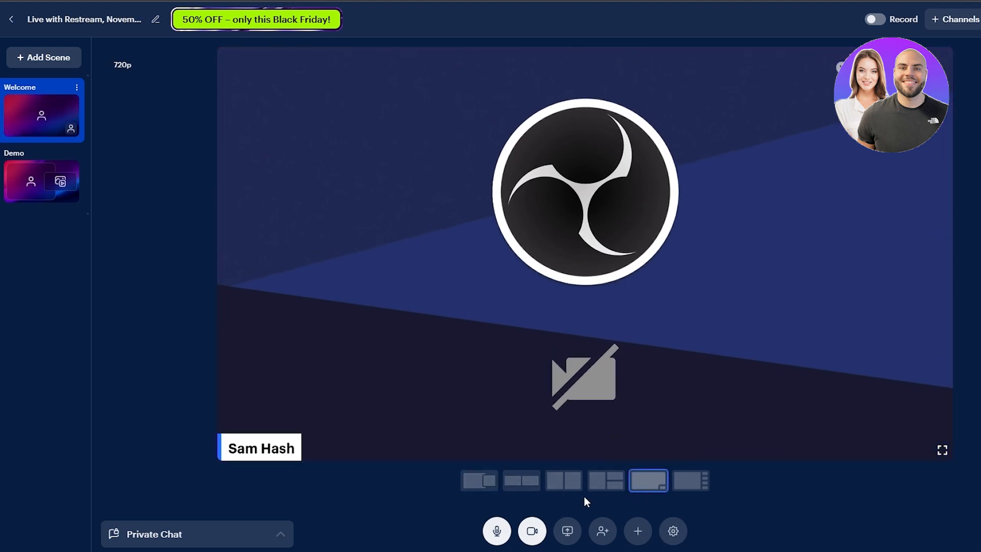
mouse_move(960, 76)
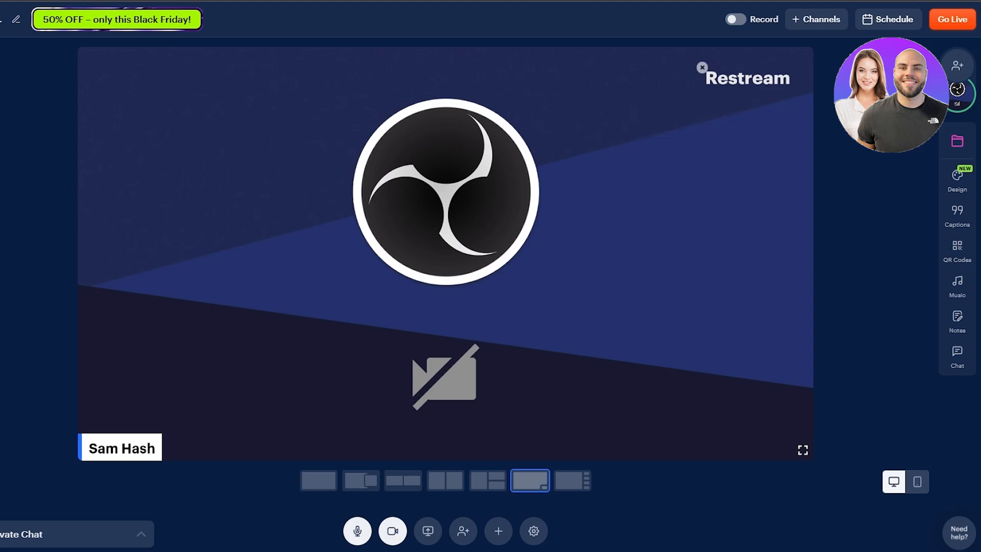
click(434, 485)
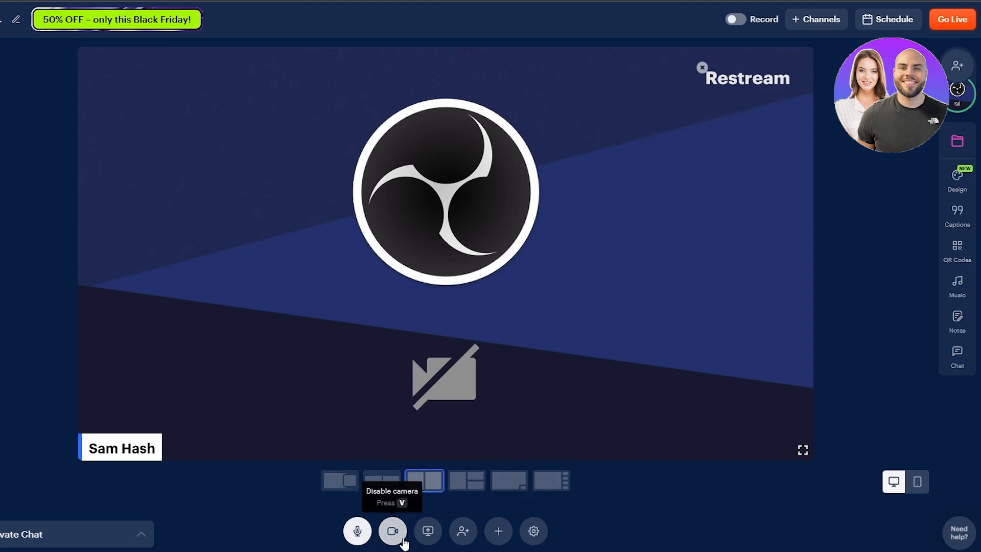
Share the "Stream to TikTok | Restream Help Center" browser tab with its audio, return to the studio and enlarge the shared screen.
click(428, 537)
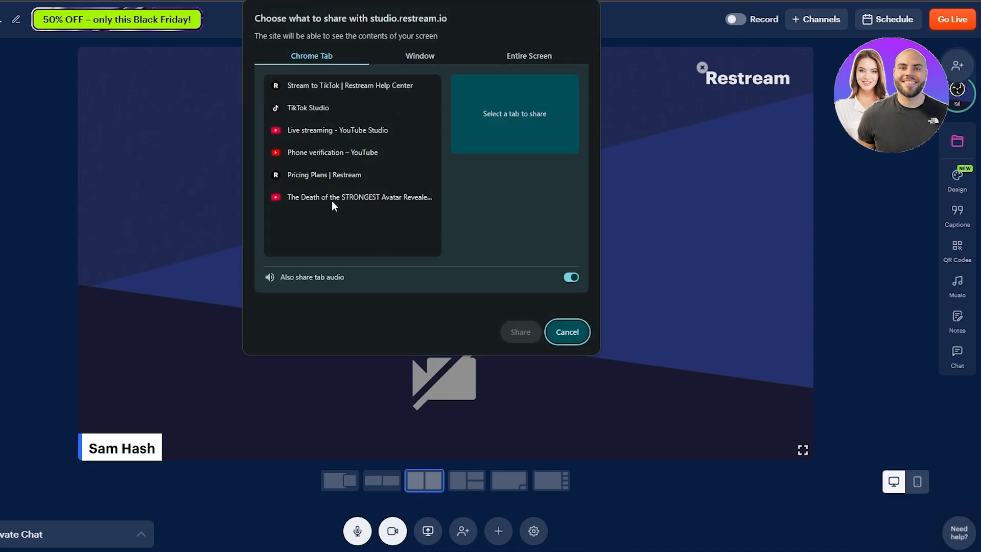
click(405, 84)
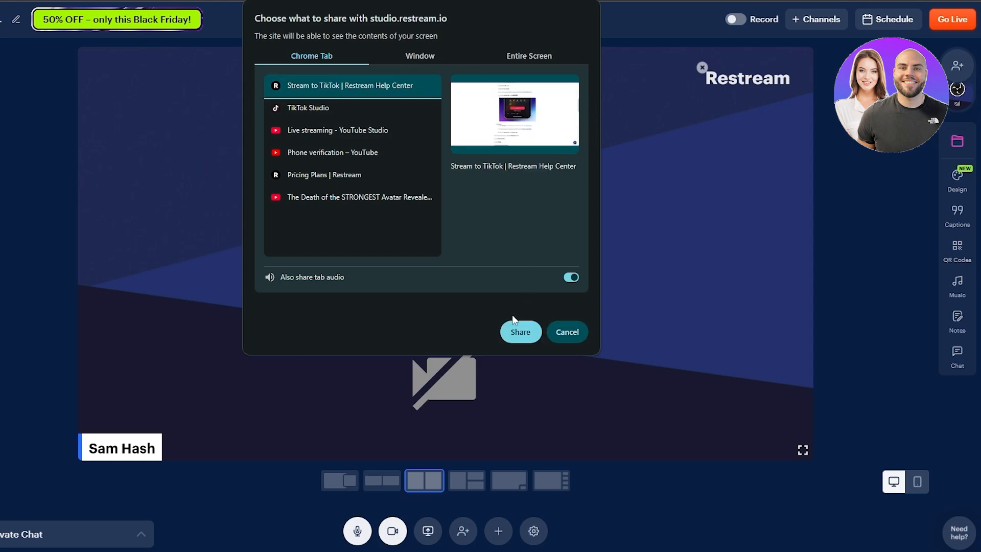
click(516, 329)
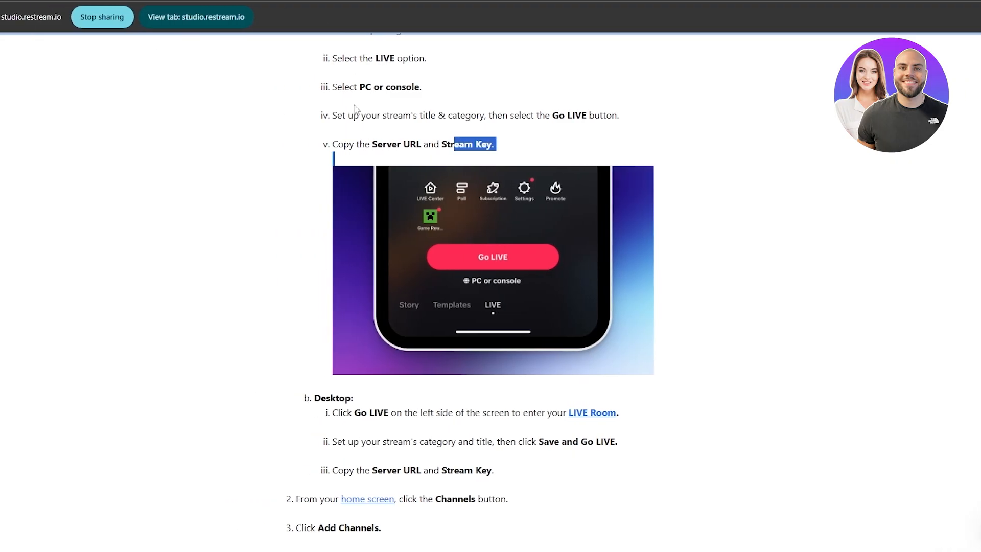
scroll(448, 108, down, 6)
scroll(447, 107, up, 6)
click(196, 17)
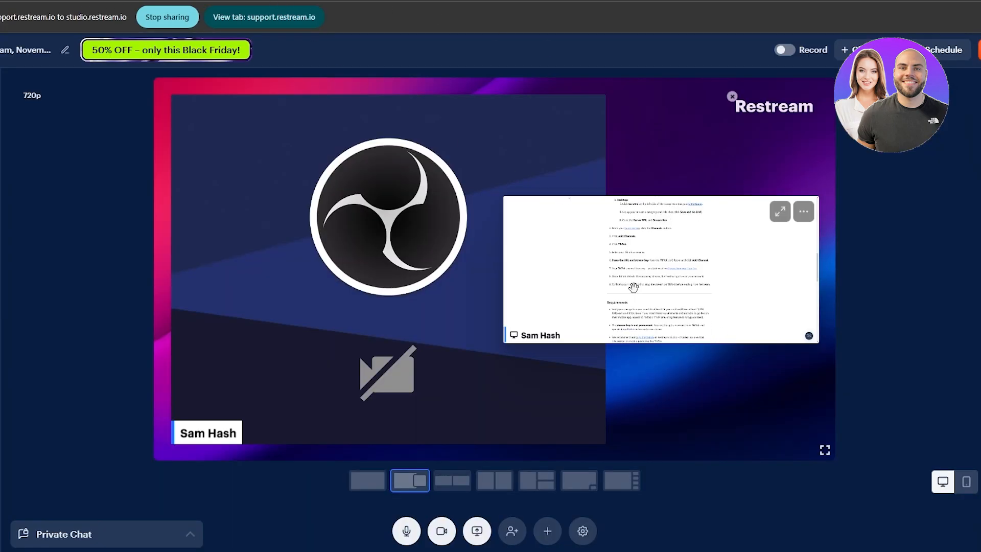
click(780, 212)
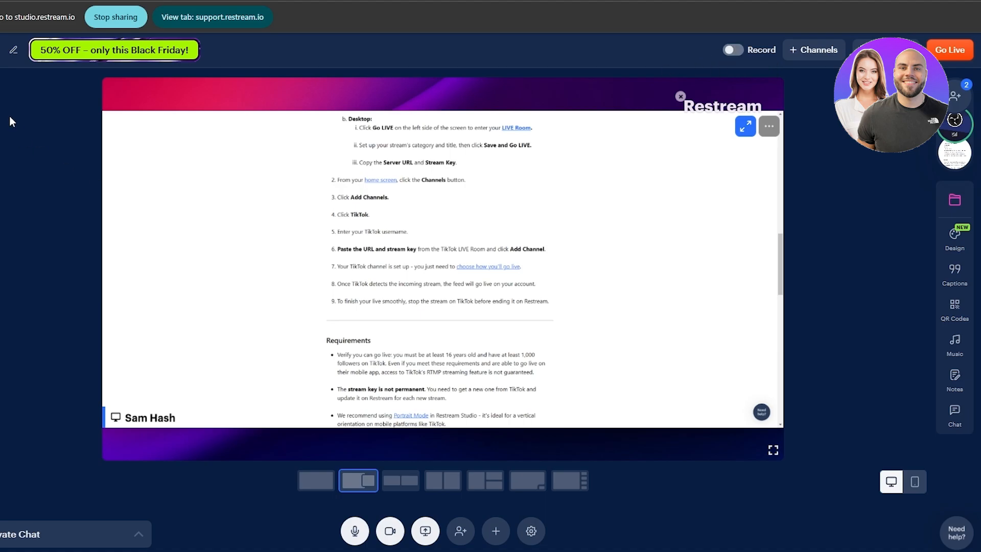
Keep the live stream quality at High Definition (720p @ 30fps) and review the studio's video and audio settings.
click(119, 94)
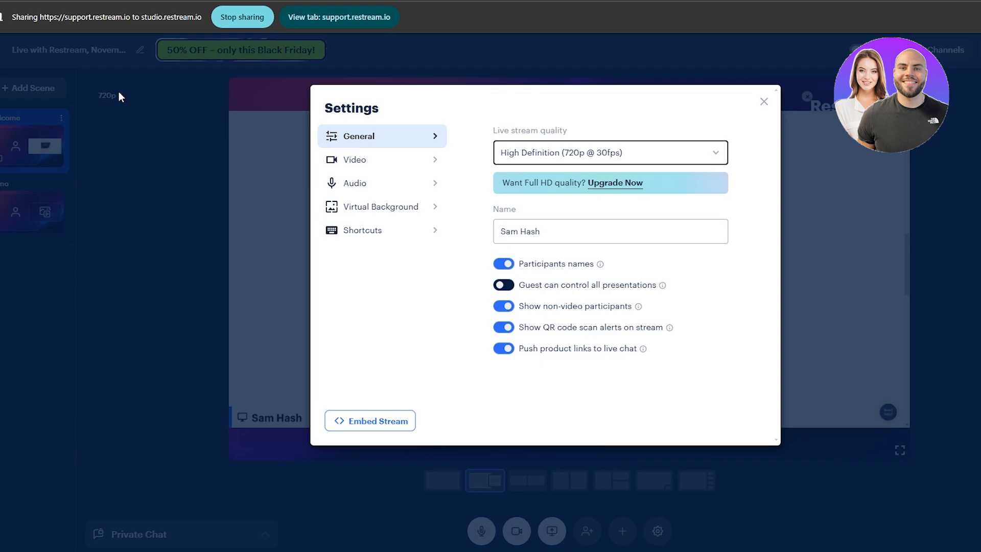
click(572, 153)
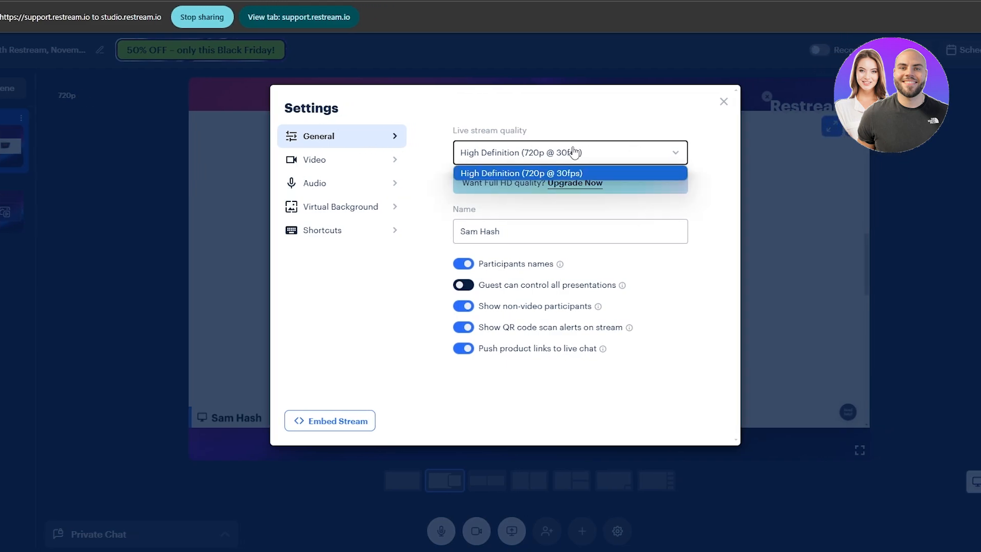
click(555, 175)
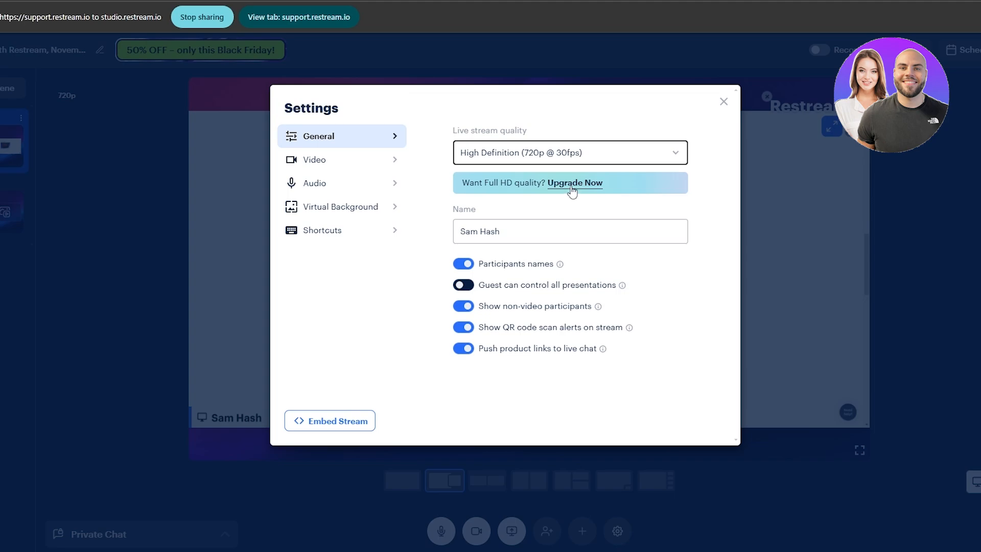
click(346, 168)
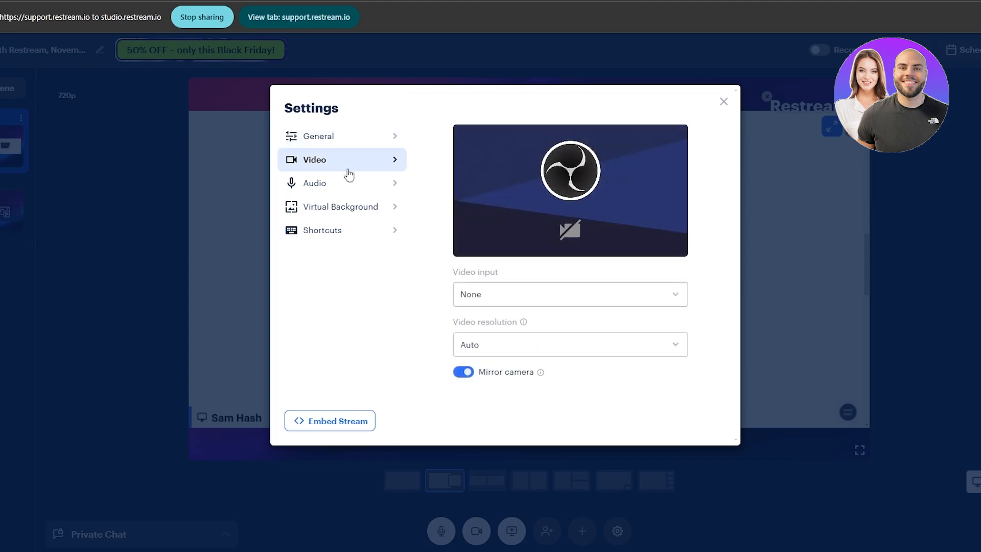
click(385, 187)
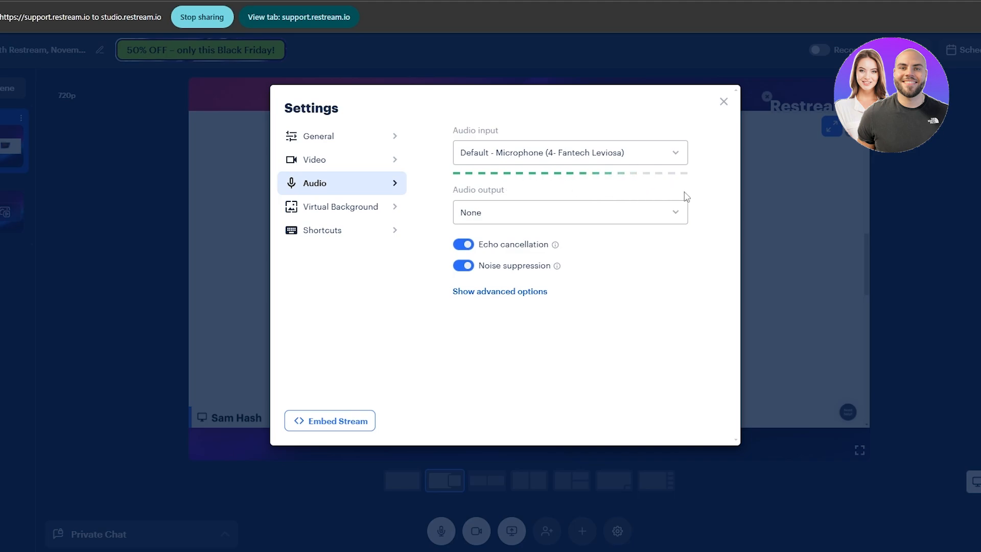
Turn on the virtual background despite the device notice, apply the room-with-windows image and review the studio's shortcuts.
click(390, 214)
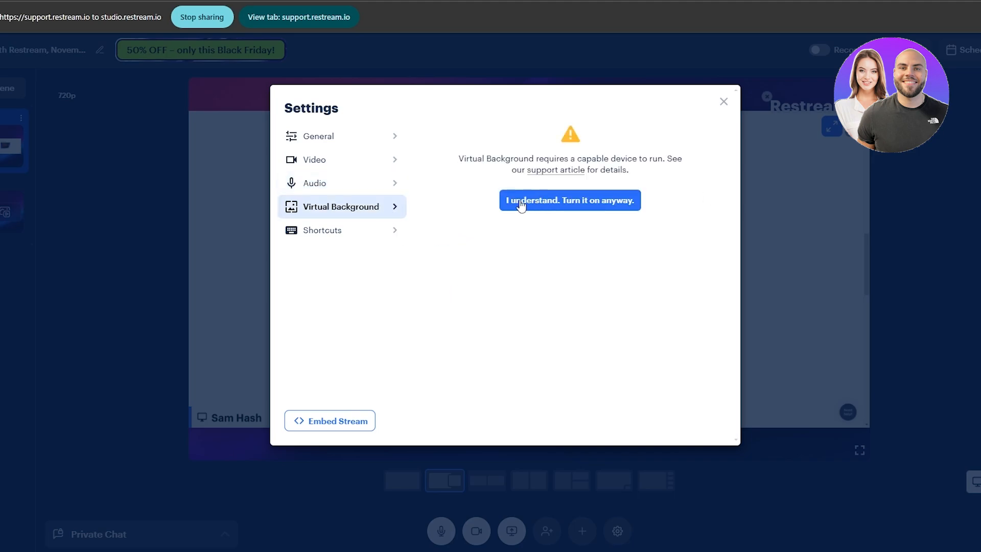
click(527, 205)
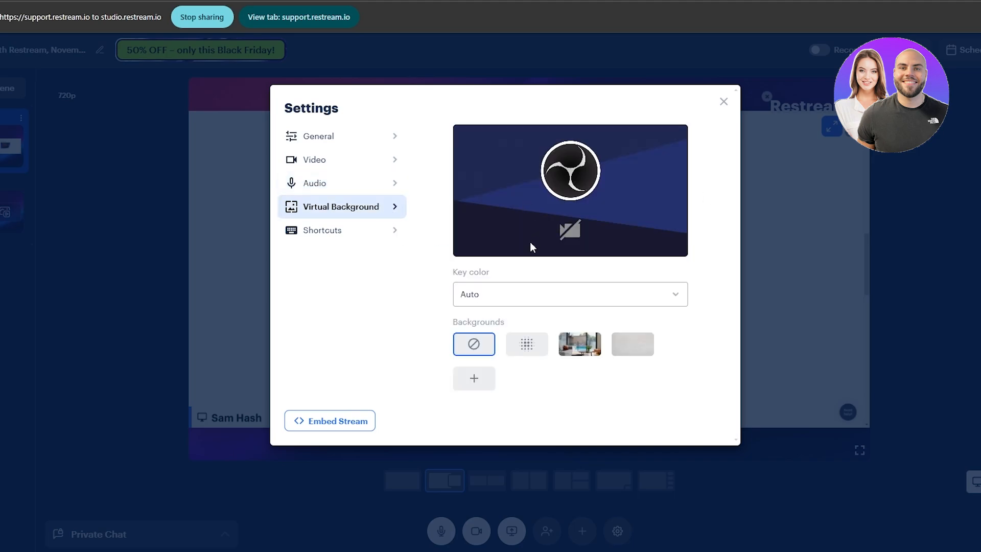
click(575, 345)
click(402, 233)
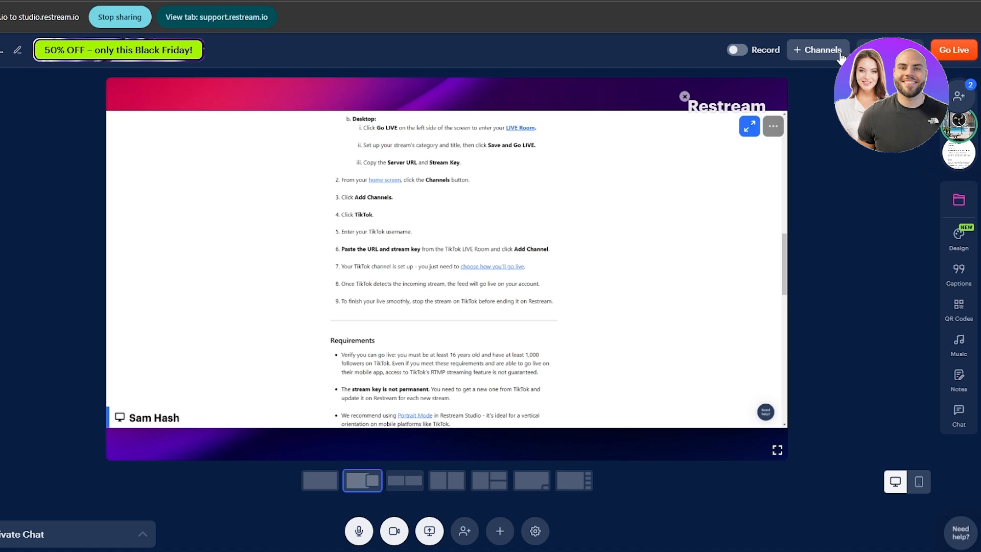
Check the stream's channels, try to go live without enabled channels and back out of the confirmation.
click(818, 49)
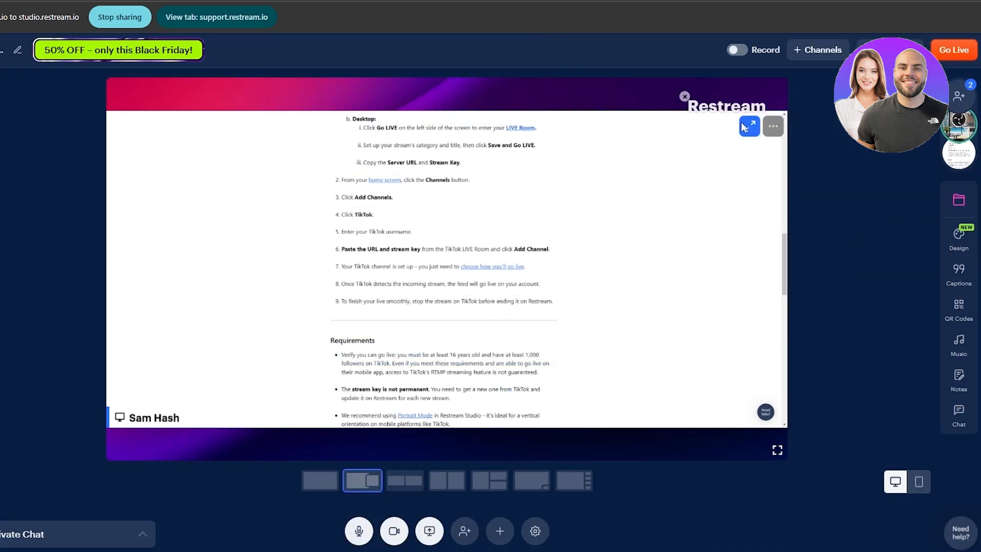
click(954, 49)
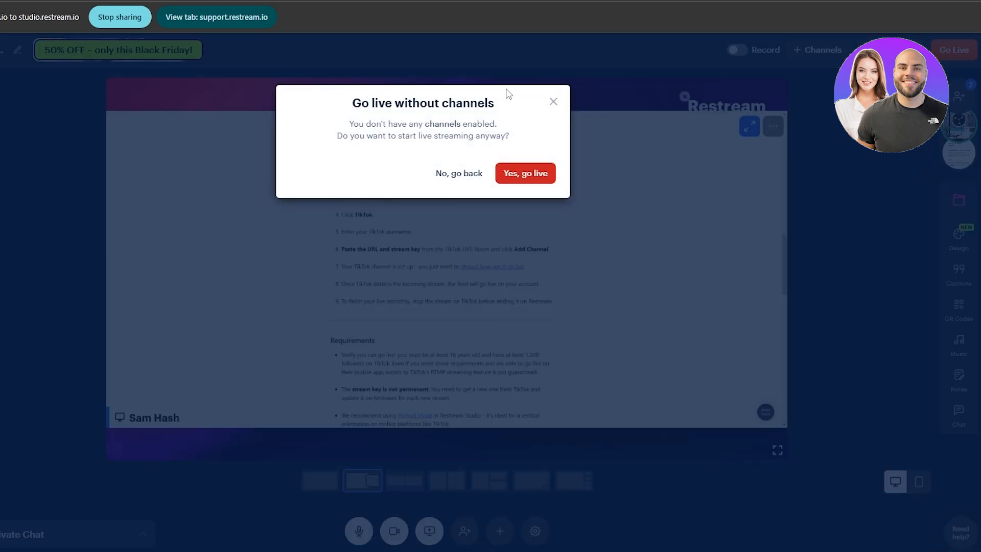
click(554, 101)
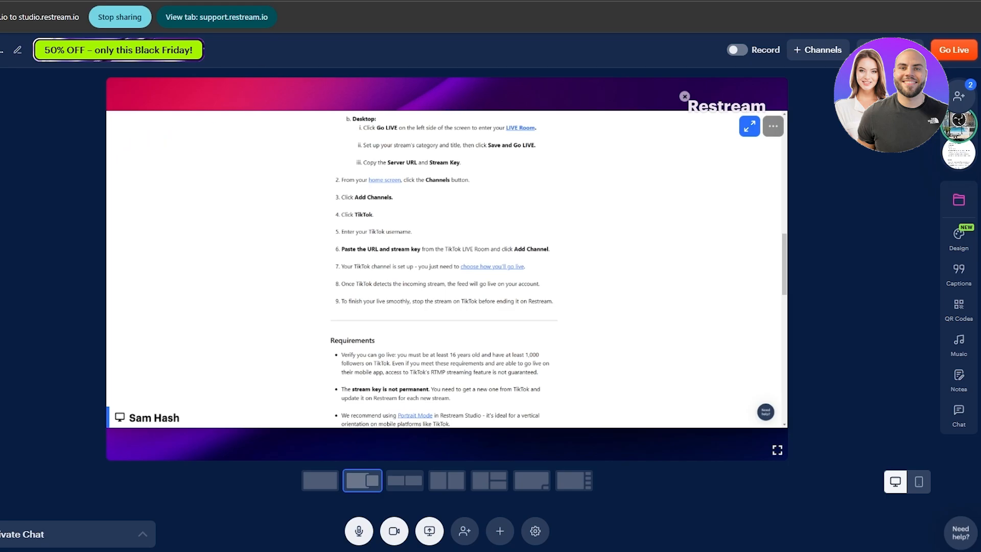
Switch to the Restream pricing page and examine the prices and features of the Standard and Professional plans.
key(ctrl+Tab)
scroll(491, 291, down, 4)
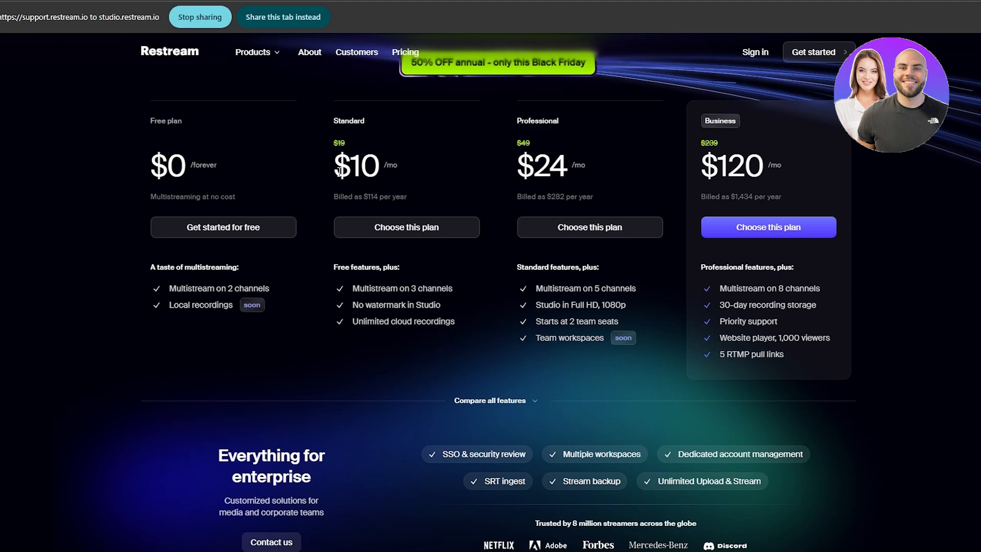
drag(352, 289, 460, 325)
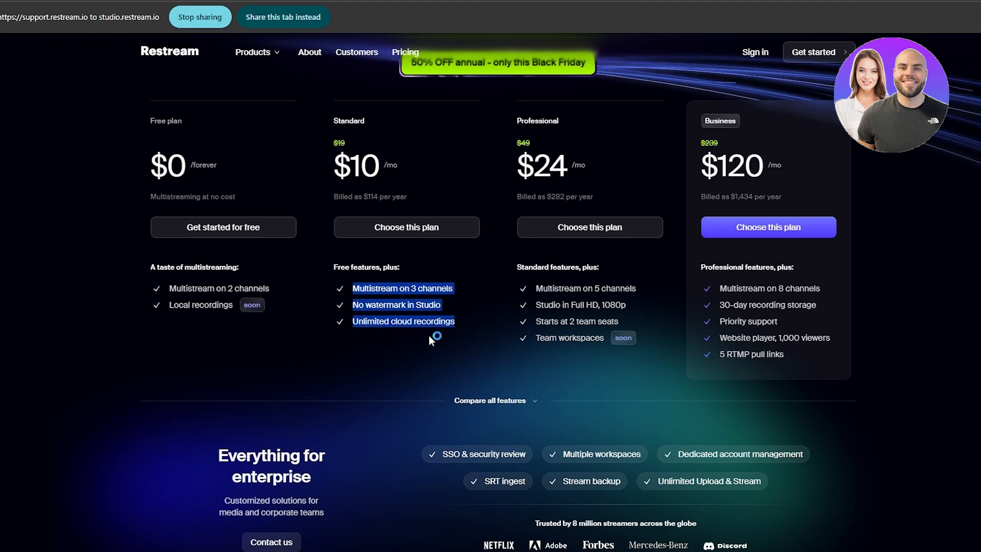
click(569, 164)
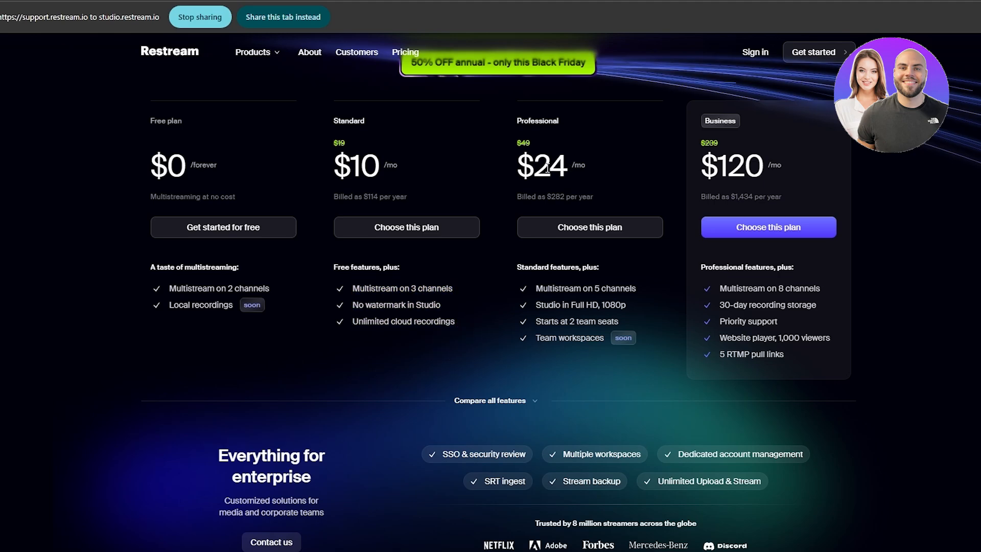
drag(575, 178, 575, 188)
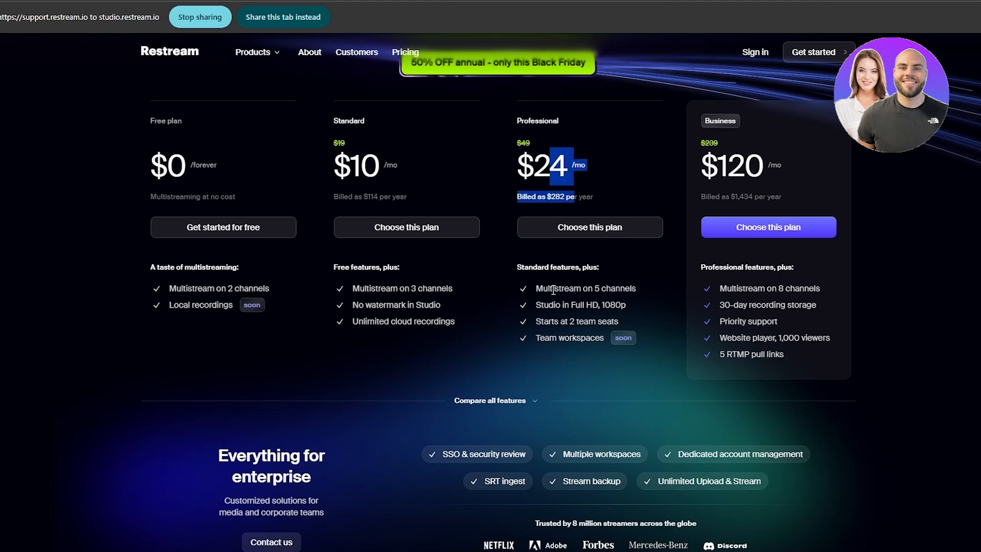
drag(594, 286, 625, 294)
drag(548, 305, 636, 318)
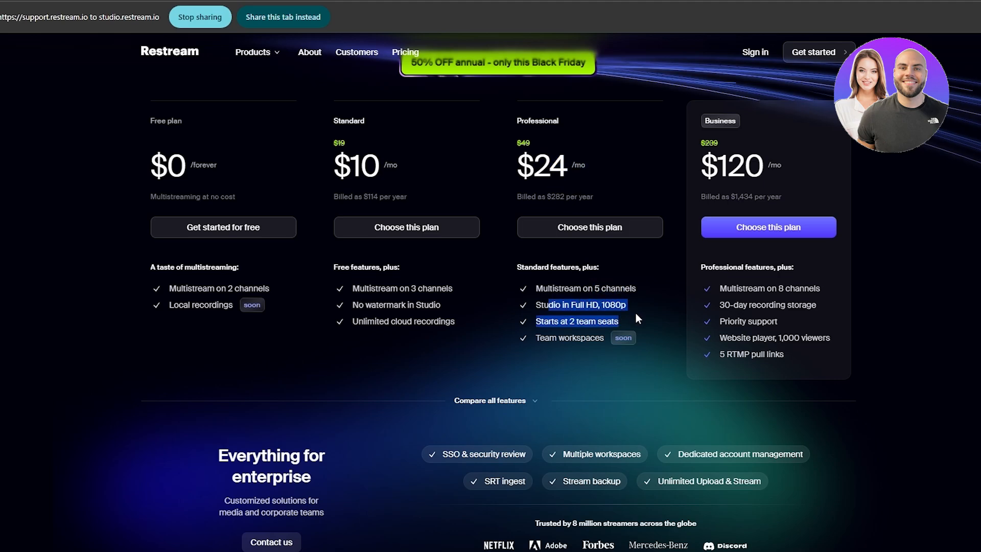
drag(544, 321, 566, 341)
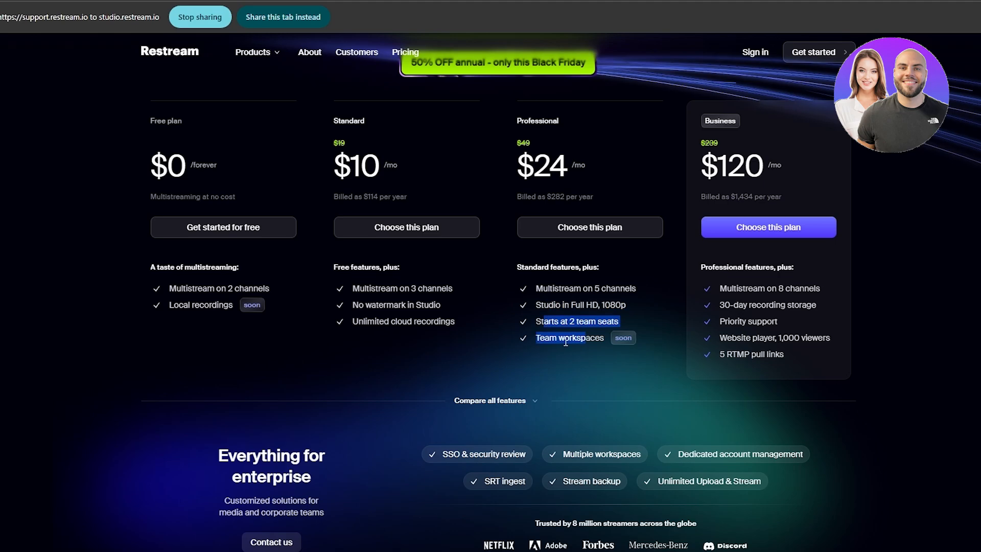
Compare the plans' multistreaming and Restream Studio features, including video quality, in the full comparison table.
scroll(560, 345, down, 6)
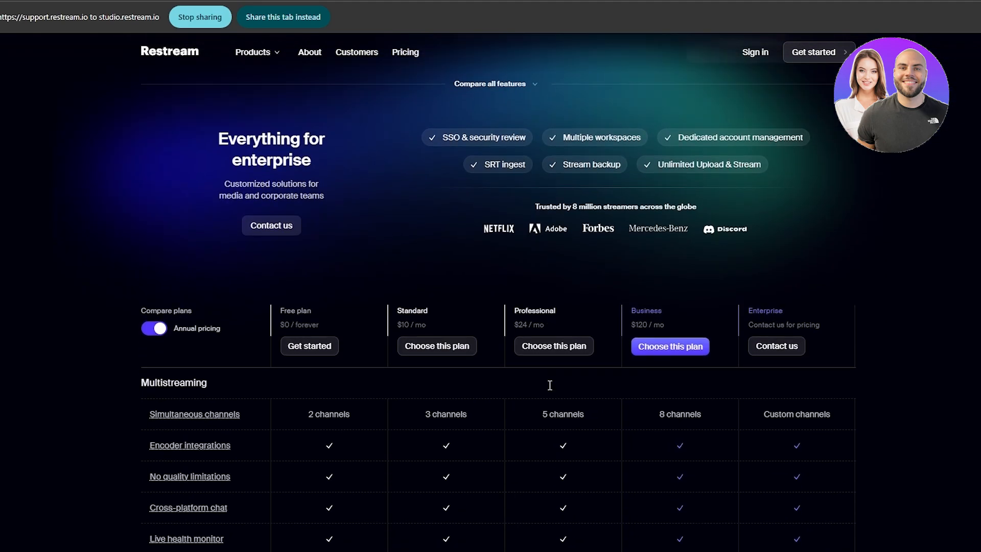
scroll(550, 387, down, 4)
scroll(329, 274, down, 9)
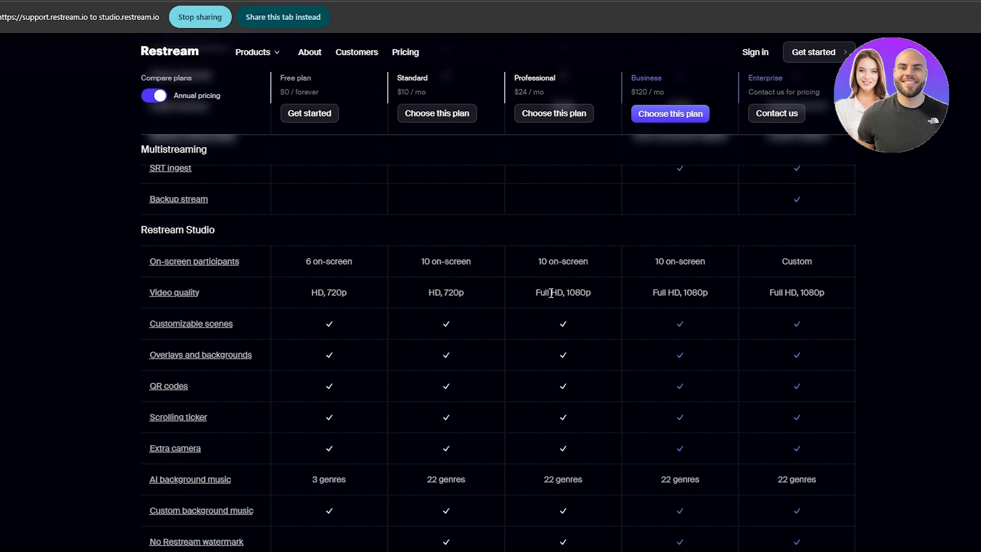
drag(534, 293, 599, 305)
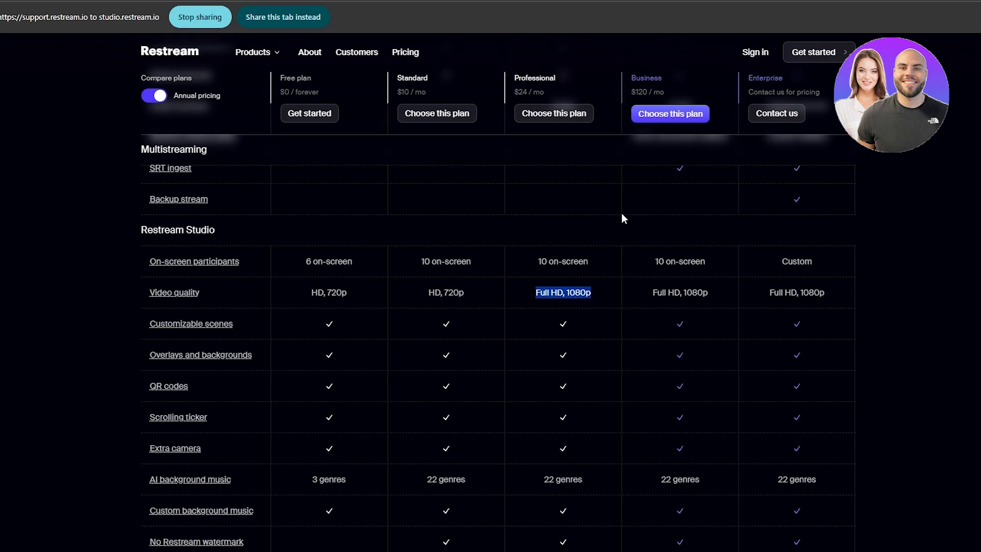
scroll(333, 298, up, 10)
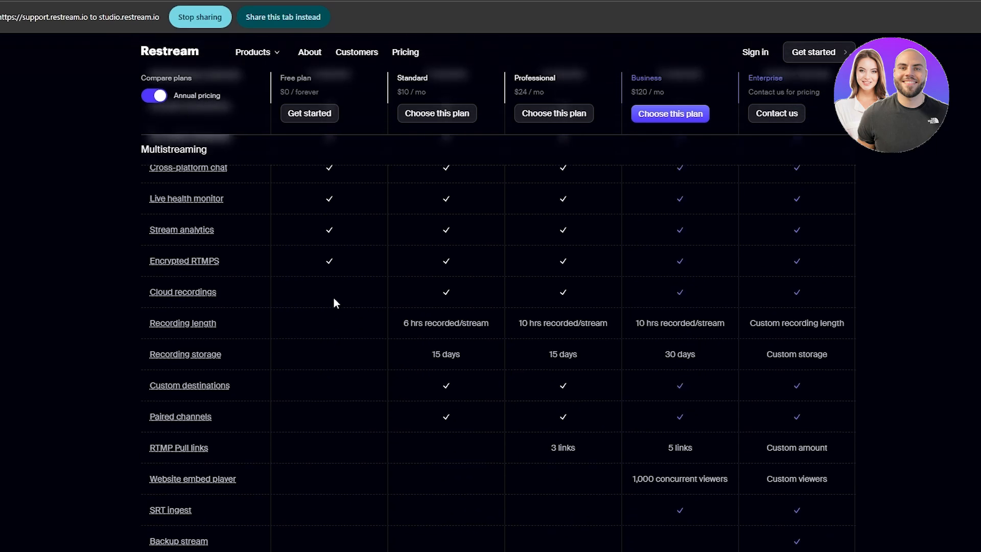
scroll(333, 299, down, 5)
scroll(334, 300, up, 8)
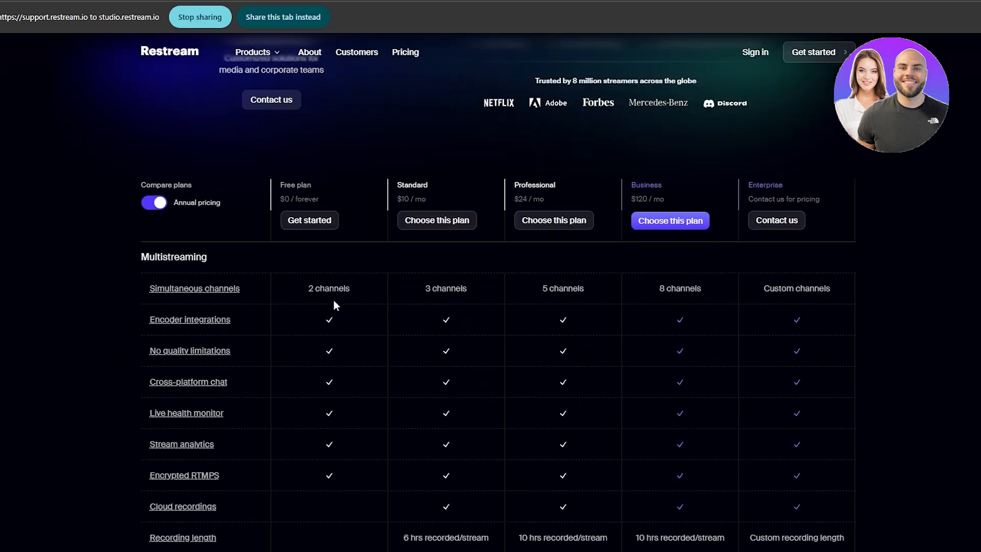
Return to the beginning of the pricing page and stop sharing the support.restream.io tab with the studio.
scroll(326, 317, up, 6)
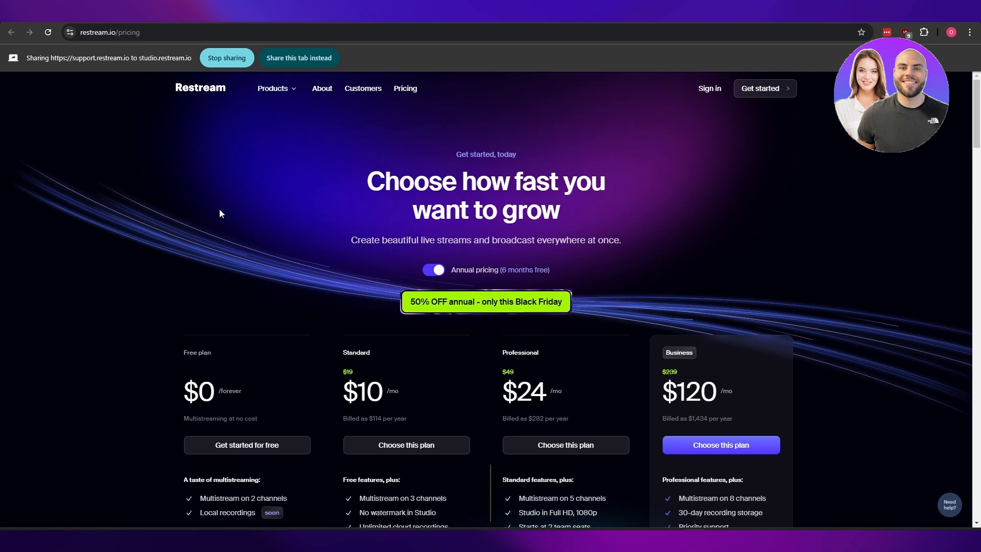
click(226, 58)
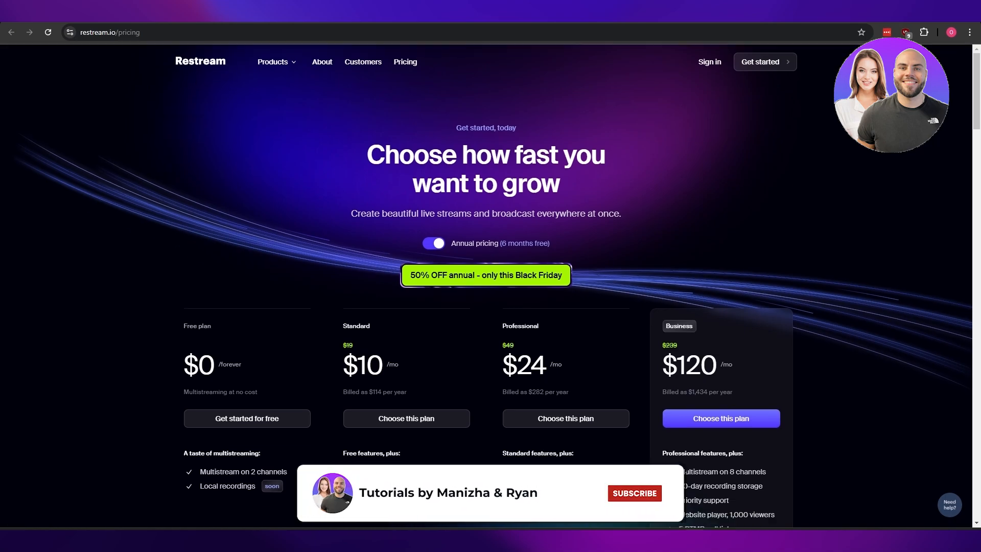